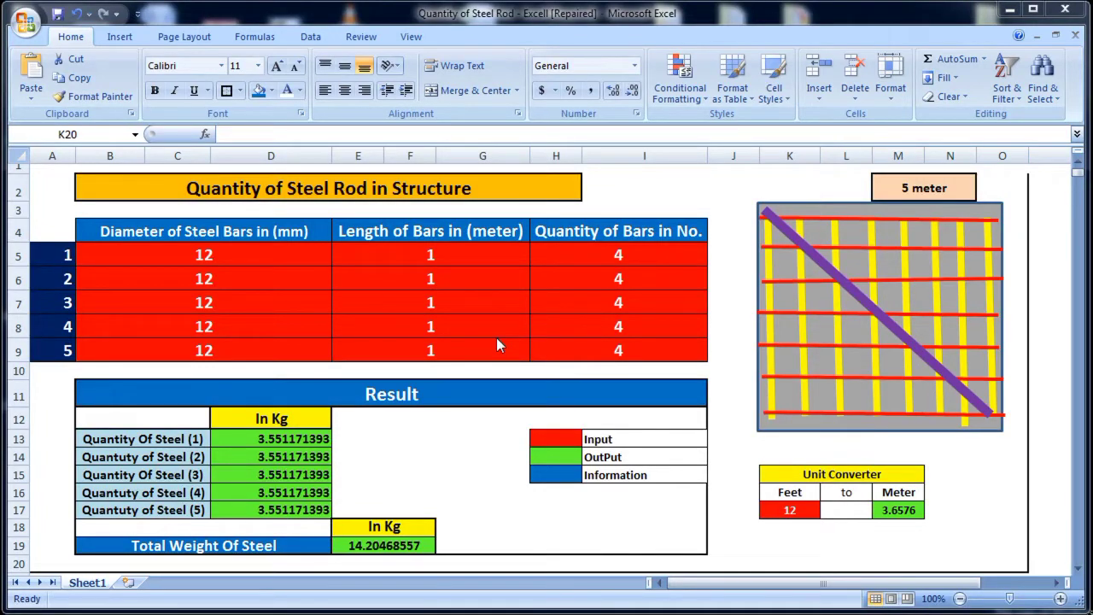
Inspect the merged title cell to see how far it extends across the sheet.
{"action": "right_click", "coordinate": [232, 194]}
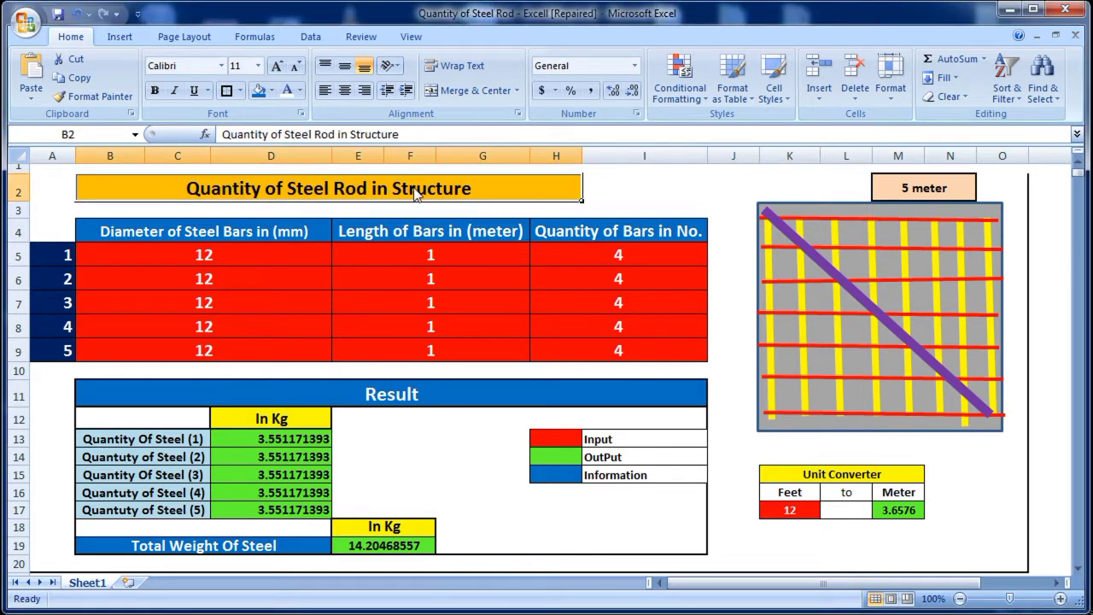
{"action": "left_click", "coordinate": [515, 187]}
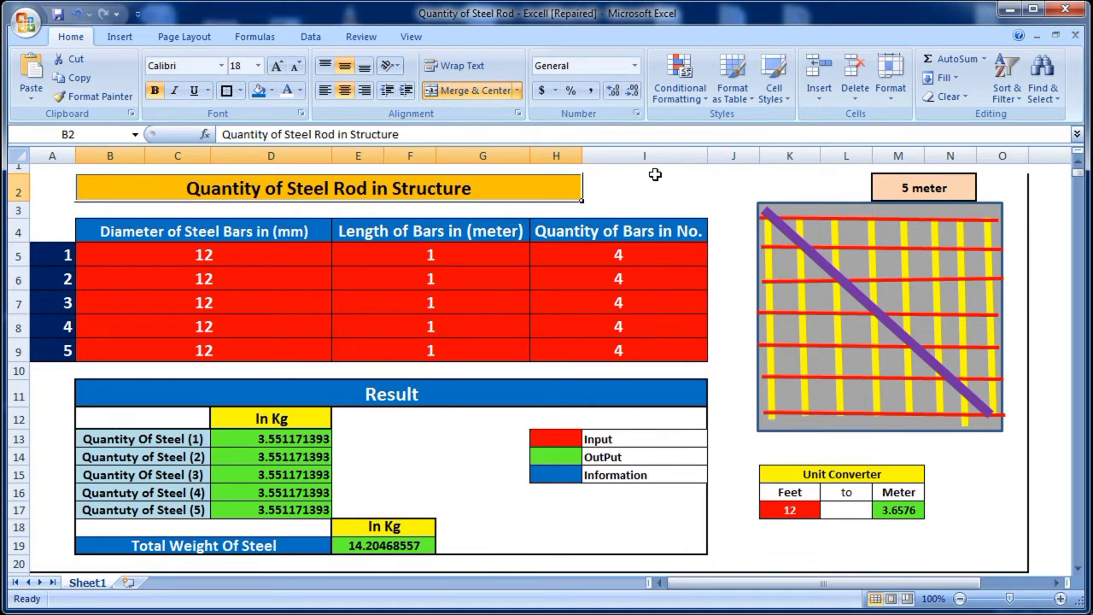
{"action": "left_click", "coordinate": [625, 188]}
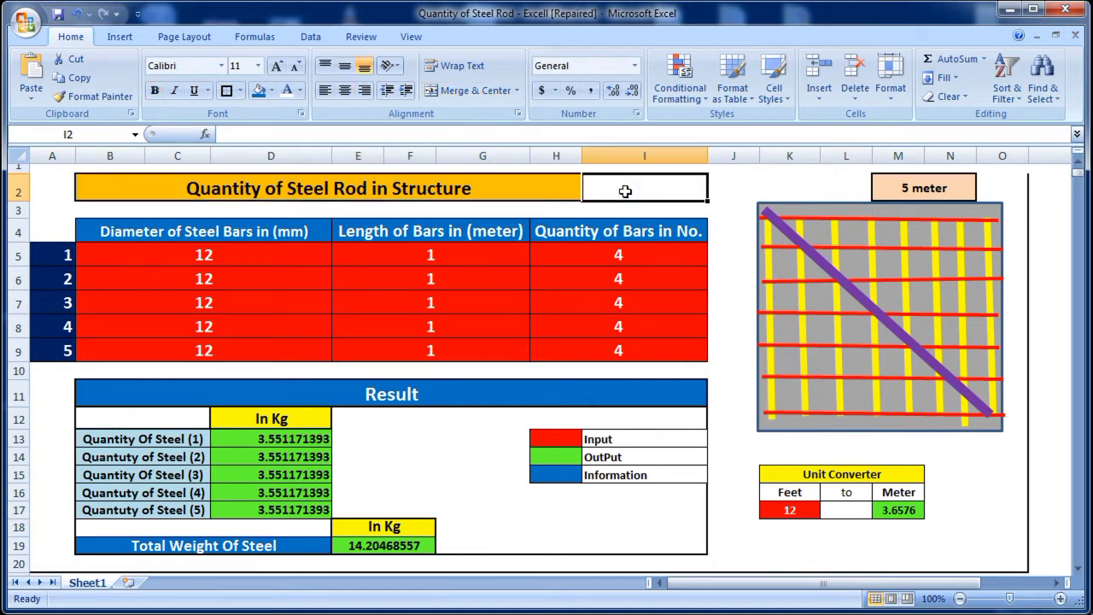
{"action": "left_click", "coordinate": [568, 184]}
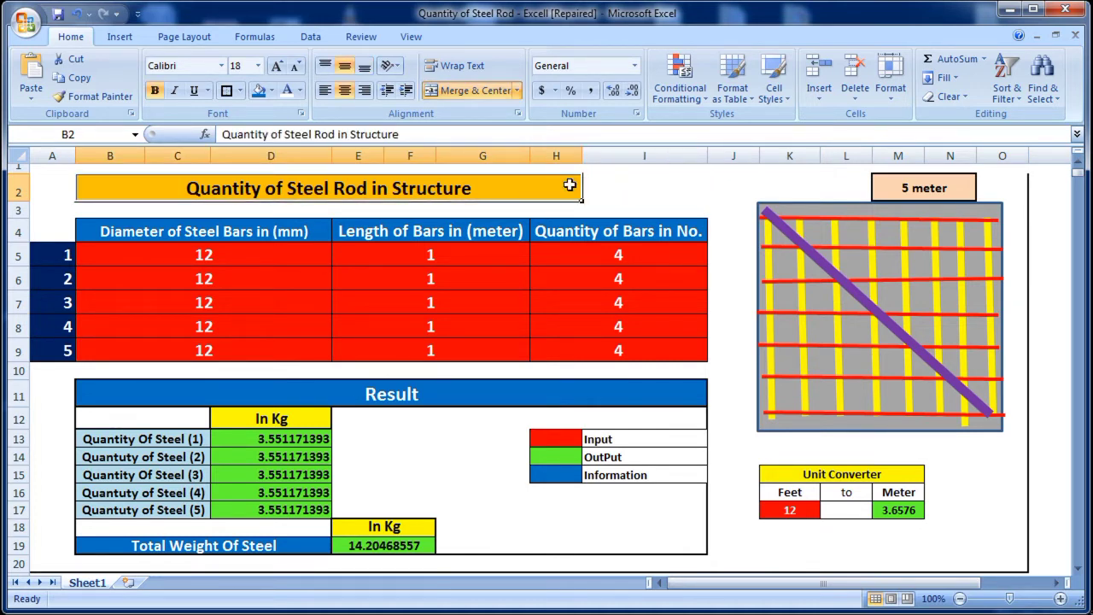
{"action": "left_click", "coordinate": [629, 184]}
{"action": "left_click", "coordinate": [531, 187]}
{"action": "left_click", "coordinate": [616, 188]}
{"action": "left_click", "coordinate": [541, 185]}
Review the Total Weight Of Steel formula and the bars' quantity and diameter values.
{"action": "left_click", "coordinate": [378, 546]}
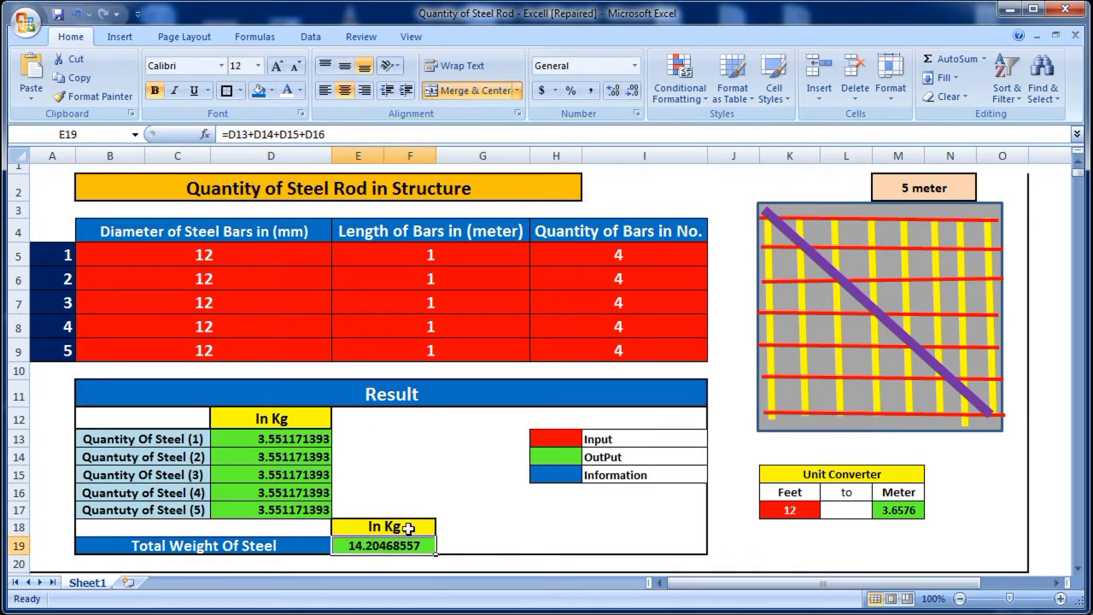
{"action": "left_click", "coordinate": [464, 547]}
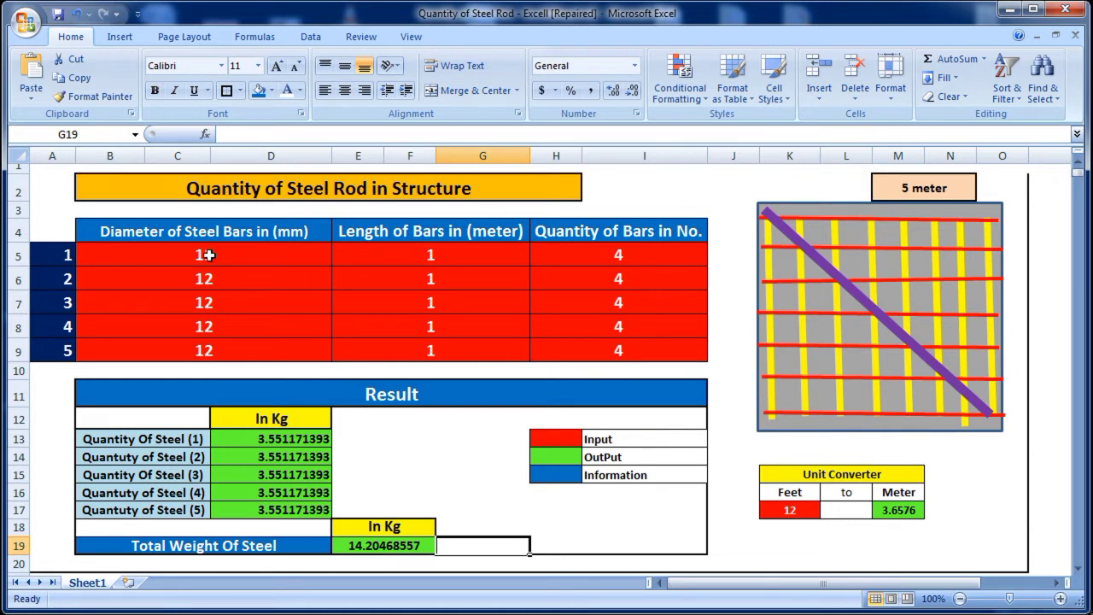
{"action": "left_click", "coordinate": [393, 256]}
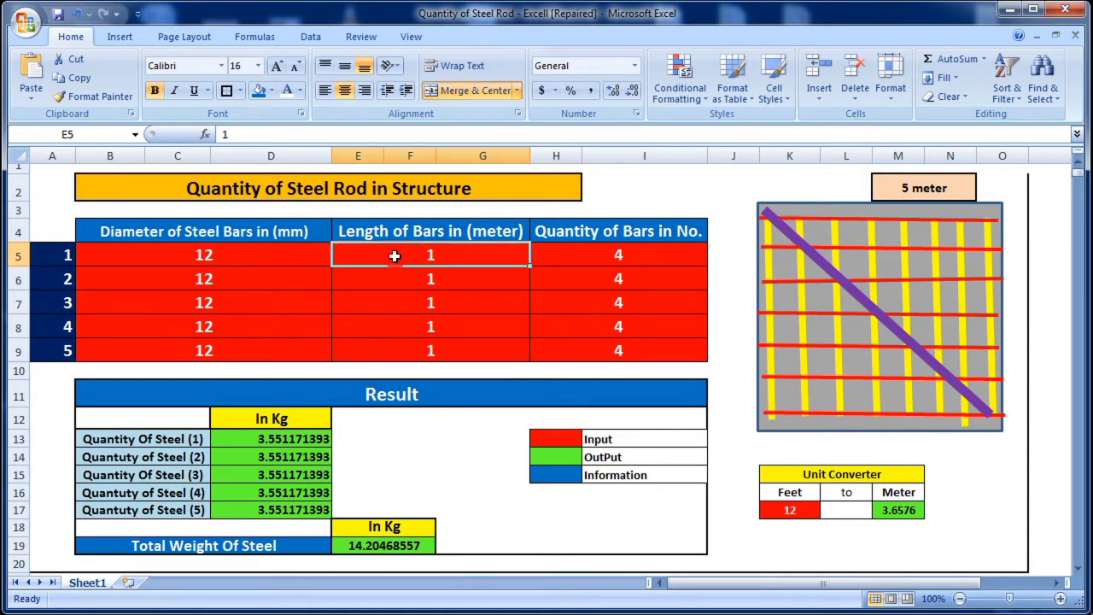
{"action": "left_click", "coordinate": [560, 252]}
{"action": "left_click", "coordinate": [559, 290]}
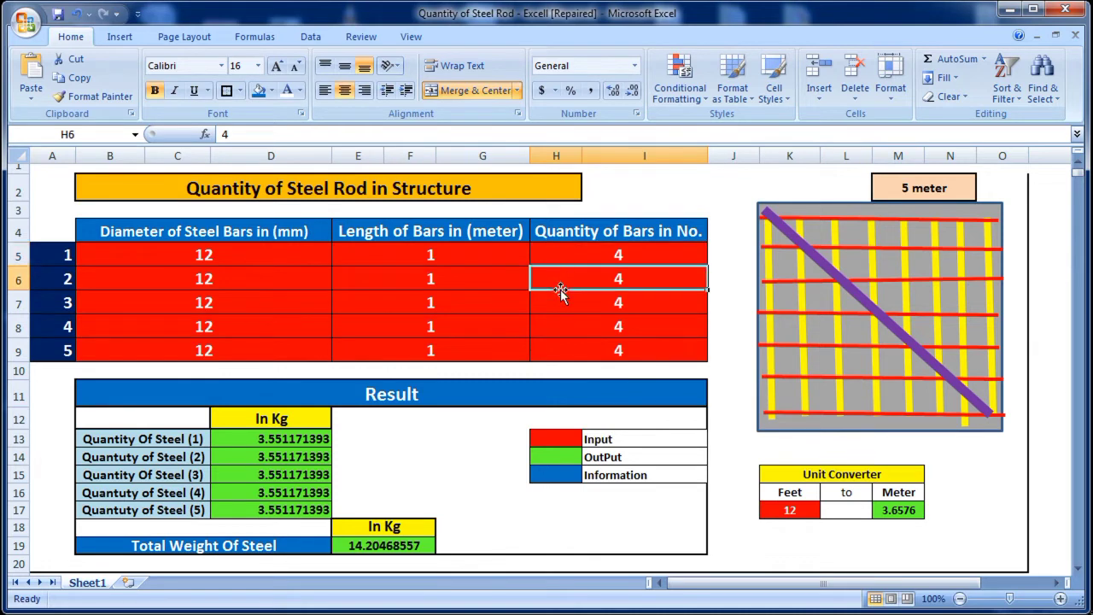
{"action": "left_click", "coordinate": [444, 260]}
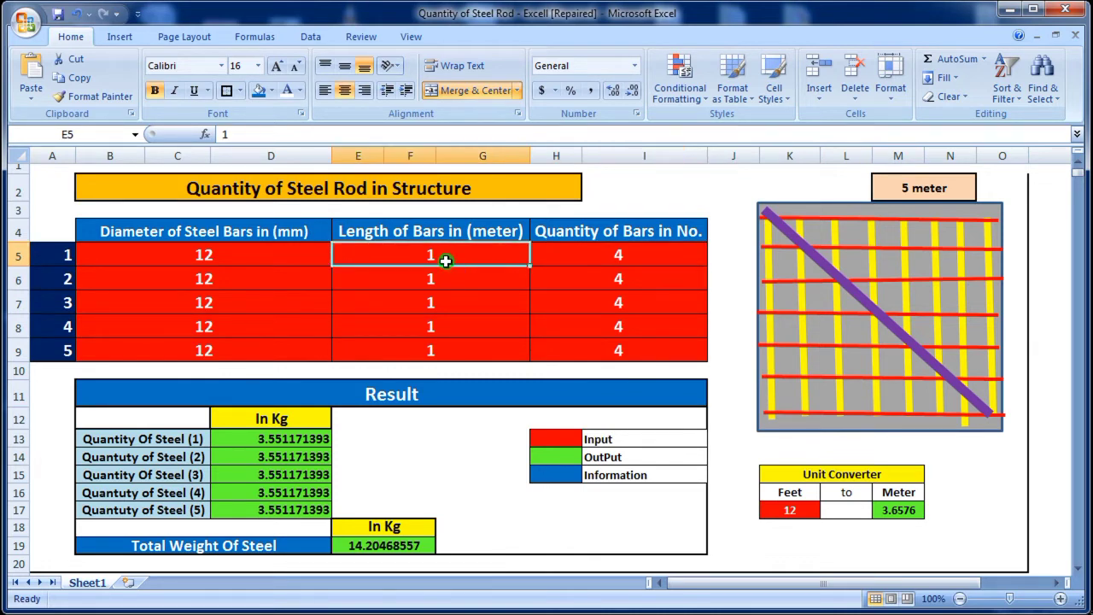
{"action": "left_click", "coordinate": [299, 260]}
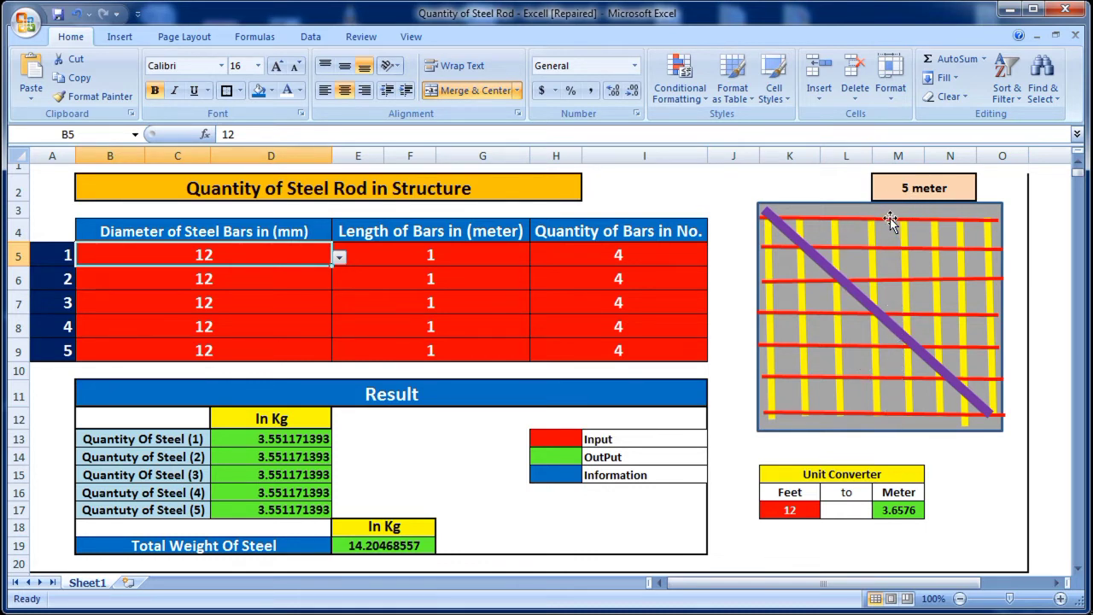
Keep 12.0 as bar 1's diameter in B5 and set its length E5 to 5 m.
{"action": "left_click", "coordinate": [288, 295]}
{"action": "left_click", "coordinate": [293, 263]}
{"action": "left_click", "coordinate": [340, 259]}
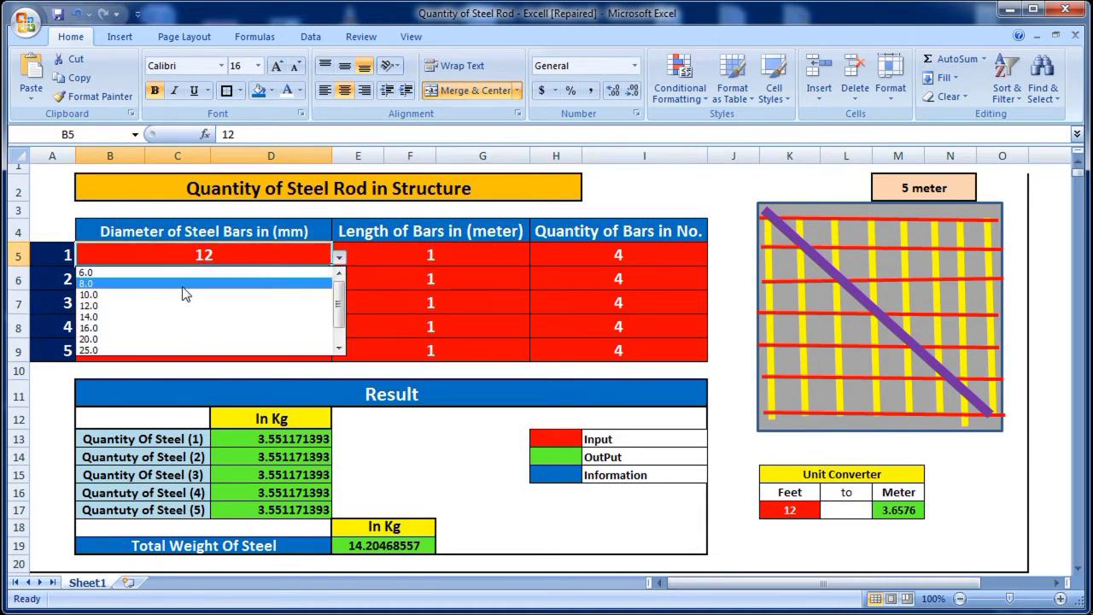
{"action": "left_click", "coordinate": [137, 306]}
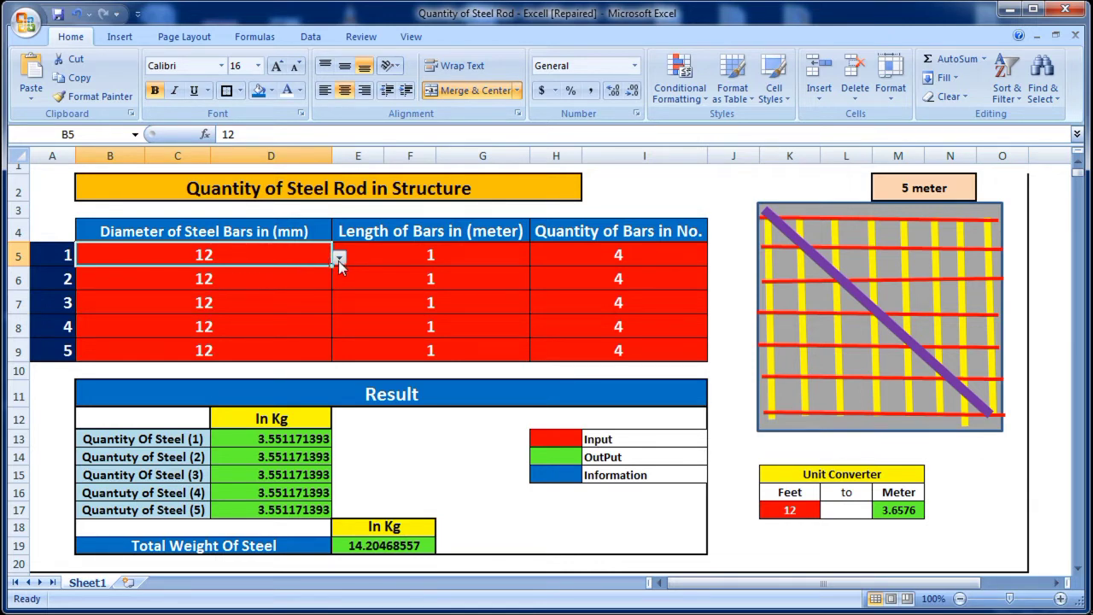
{"action": "left_click", "coordinate": [460, 257]}
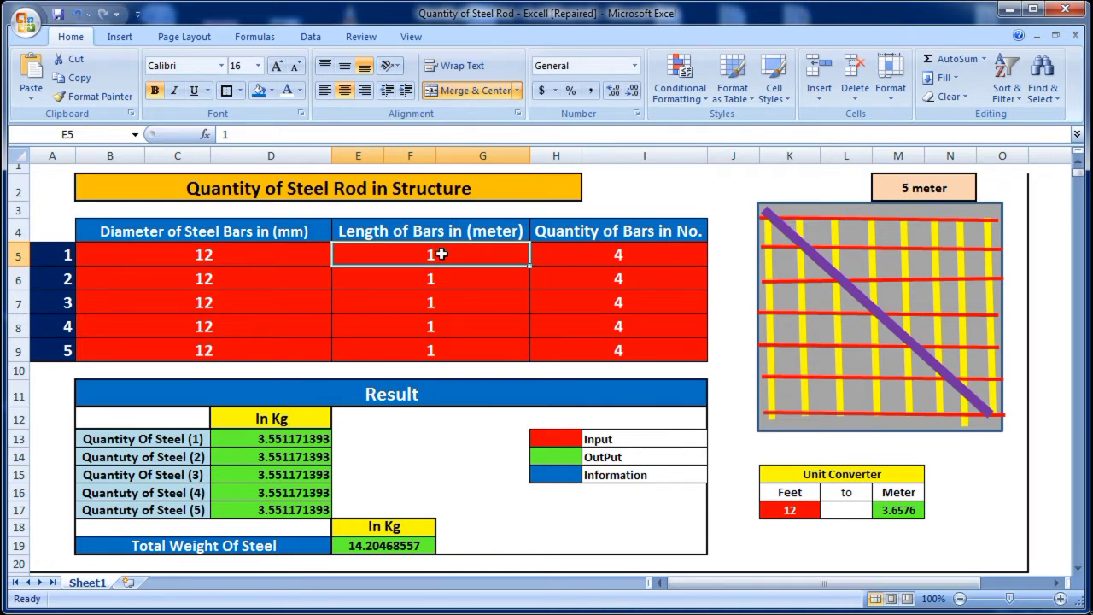
{"action": "type", "text": "5"}
{"action": "key", "text": "ctrl+Return"}
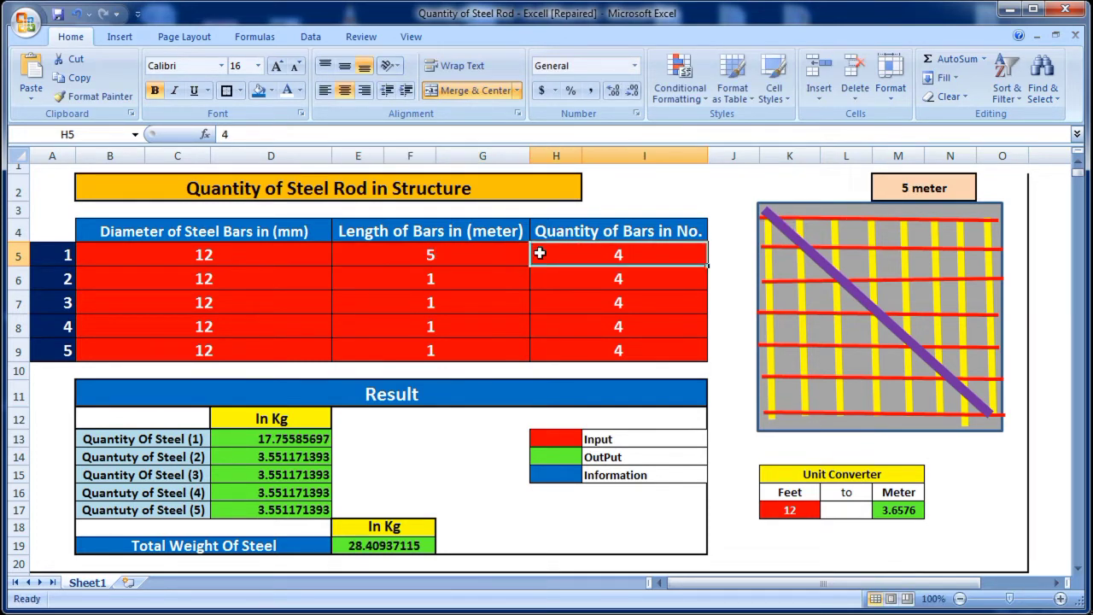
Try 20 feet in the Unit Converter's K17 and inspect the =K17/3.28084 formula.
{"action": "left_click", "coordinate": [830, 476]}
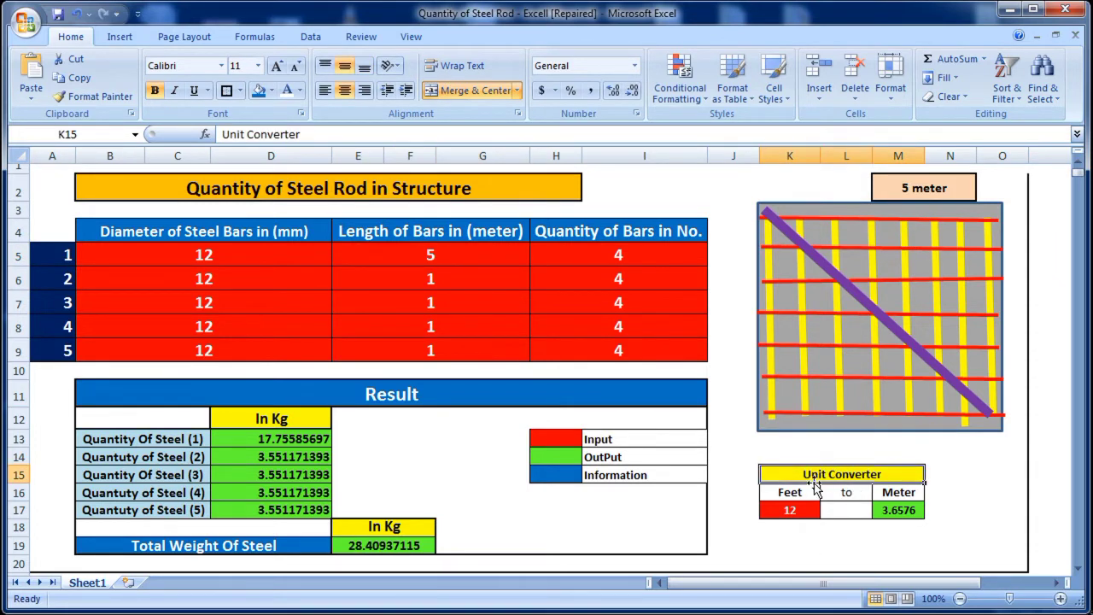
{"action": "left_click", "coordinate": [791, 510]}
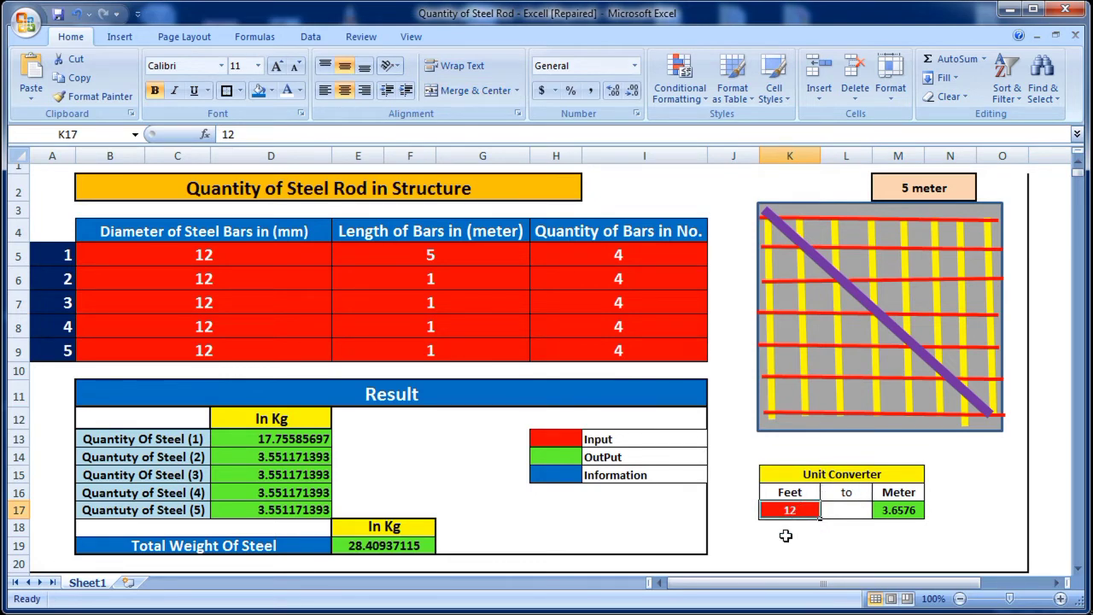
{"action": "type", "text": "2"}
{"action": "left_click", "coordinate": [859, 510]}
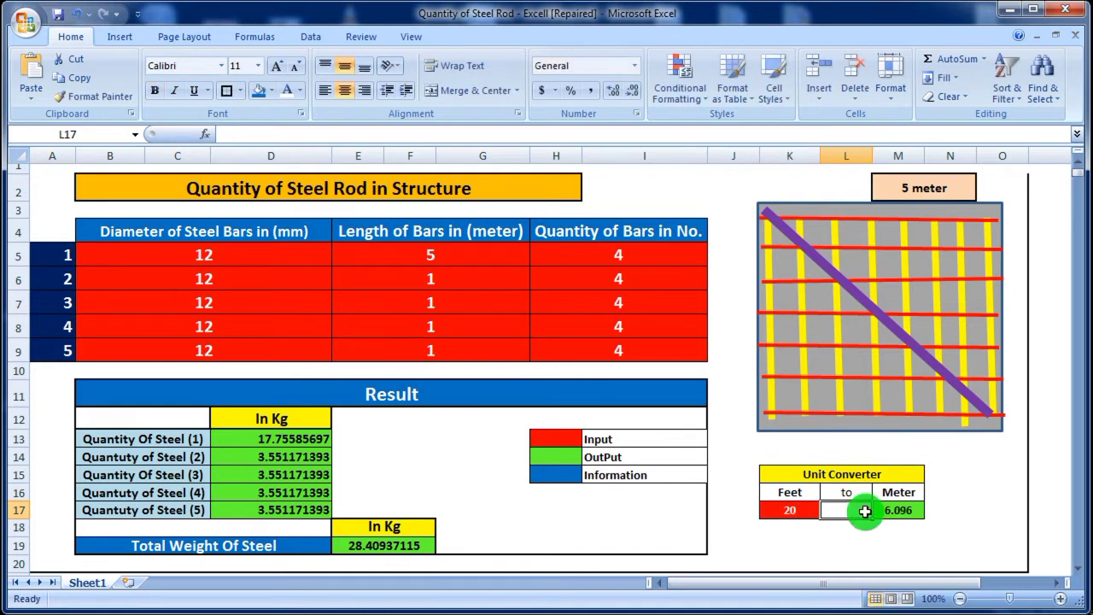
{"action": "left_click", "coordinate": [904, 515]}
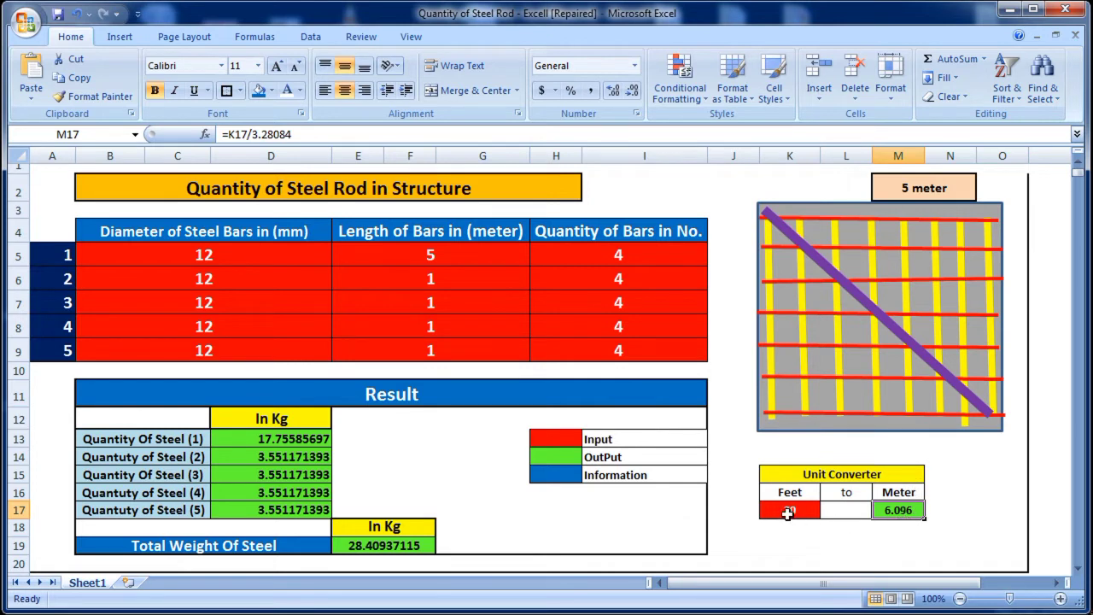
Change K17 to 10 feet and compare the 3.048 m result with the 5 meter label.
{"action": "left_click", "coordinate": [788, 513]}
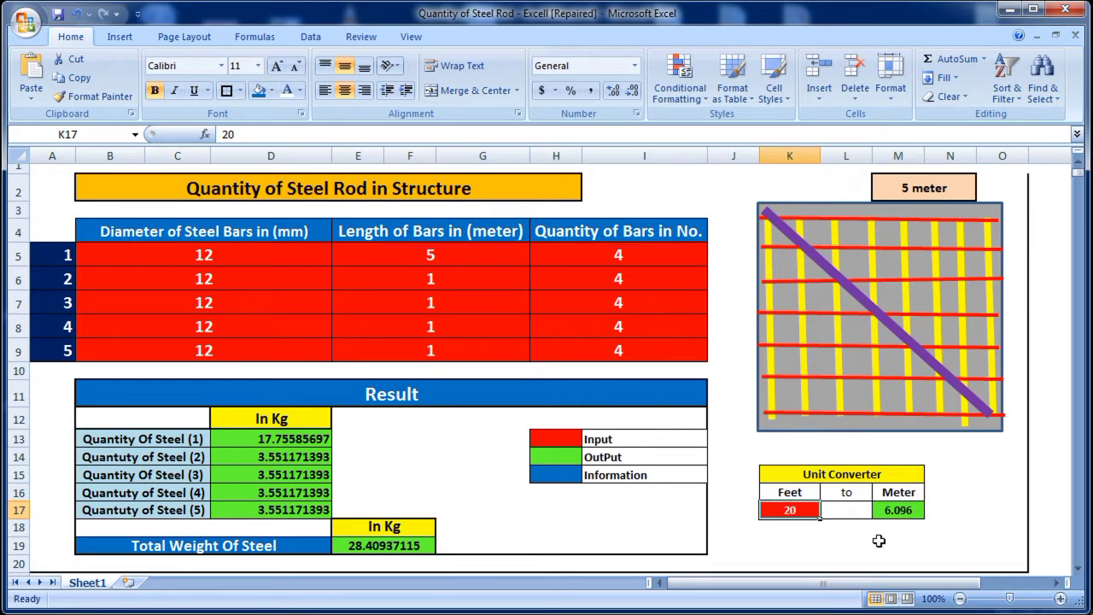
{"action": "type", "text": "10"}
{"action": "left_click", "coordinate": [858, 514]}
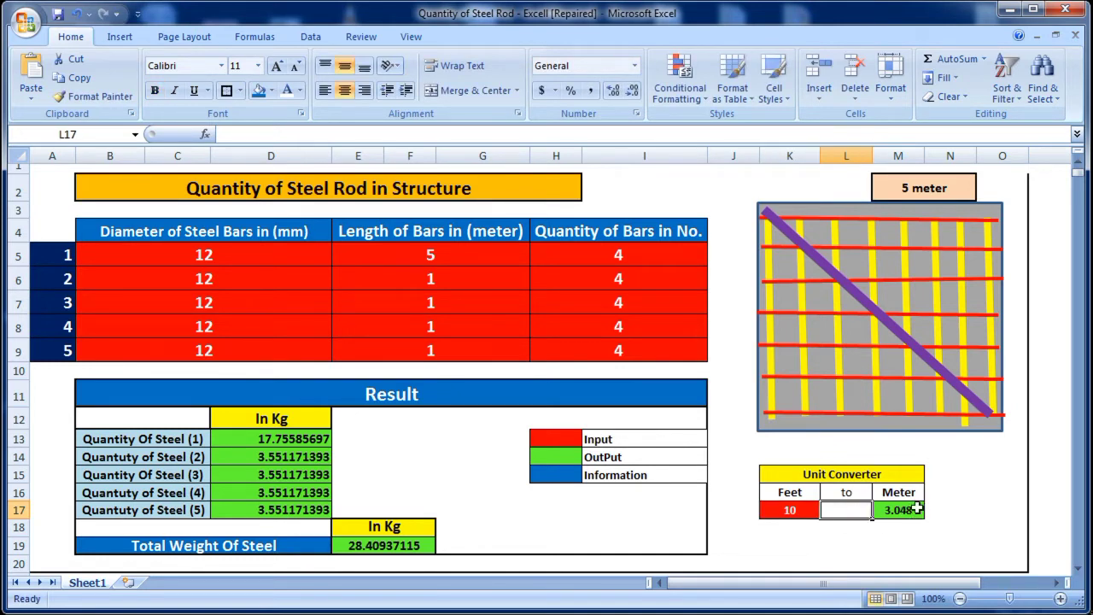
{"action": "left_click", "coordinate": [916, 509]}
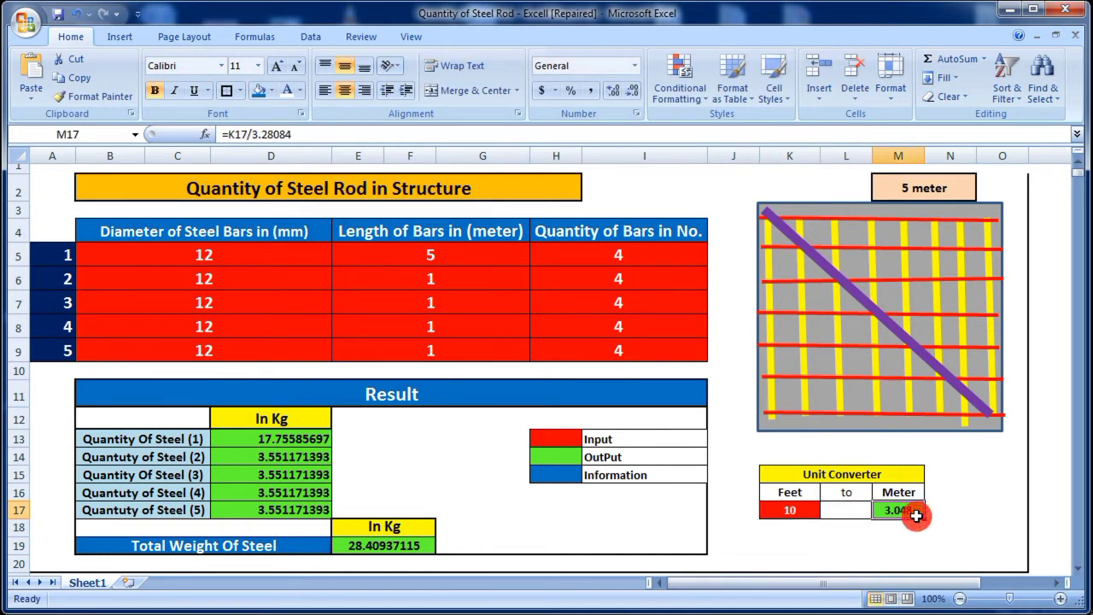
{"action": "left_click", "coordinate": [914, 188]}
{"action": "left_click", "coordinate": [679, 213]}
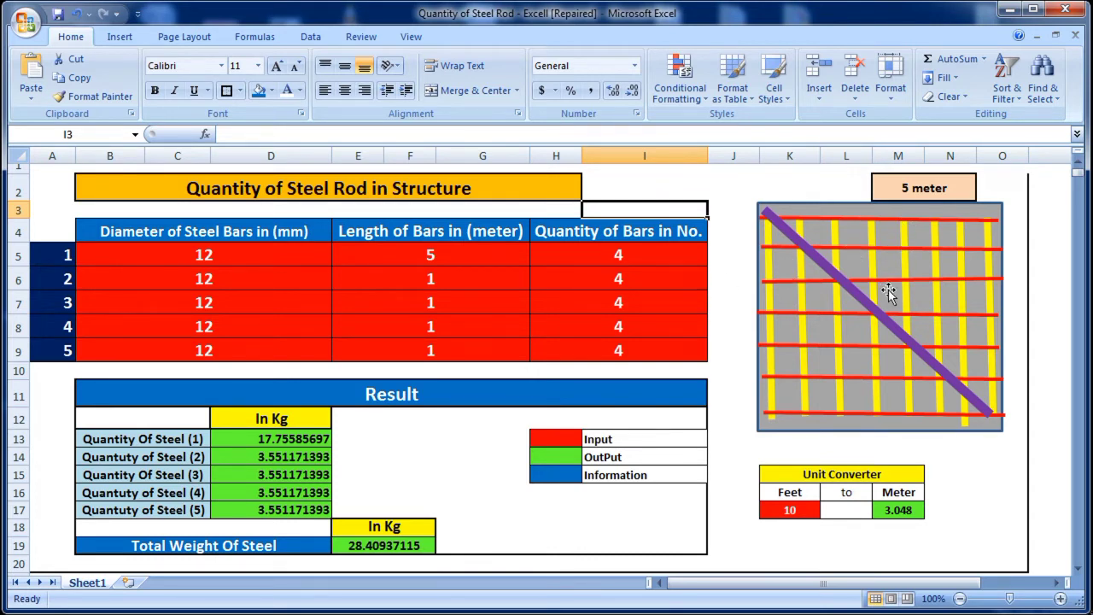
Set the first bar's quantity to 7.
{"action": "left_click", "coordinate": [621, 255]}
{"action": "type", "text": "7"}
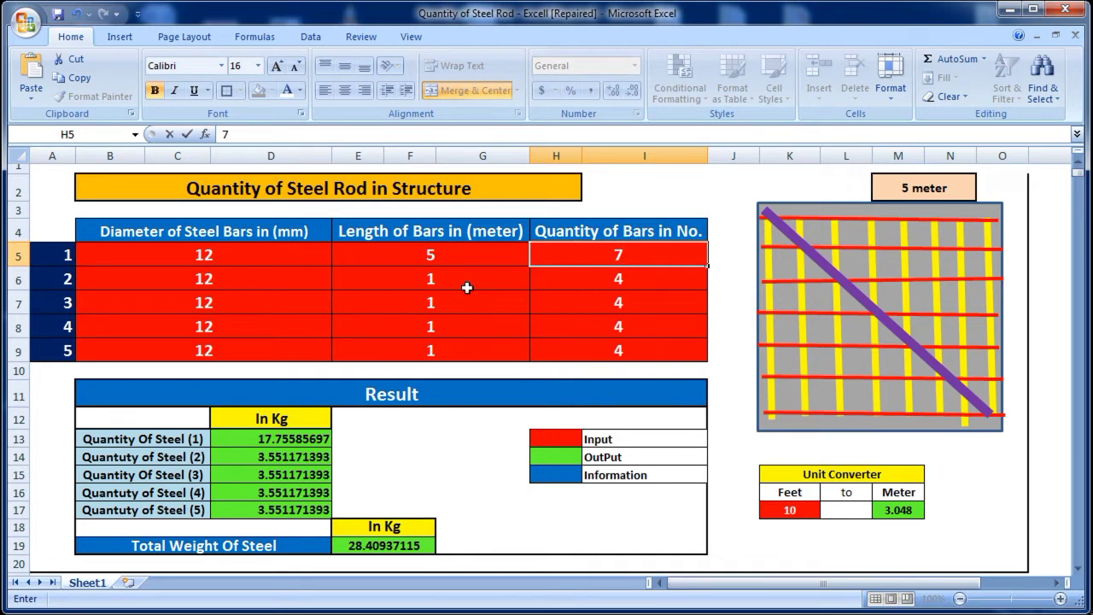
{"action": "left_click", "coordinate": [309, 279]}
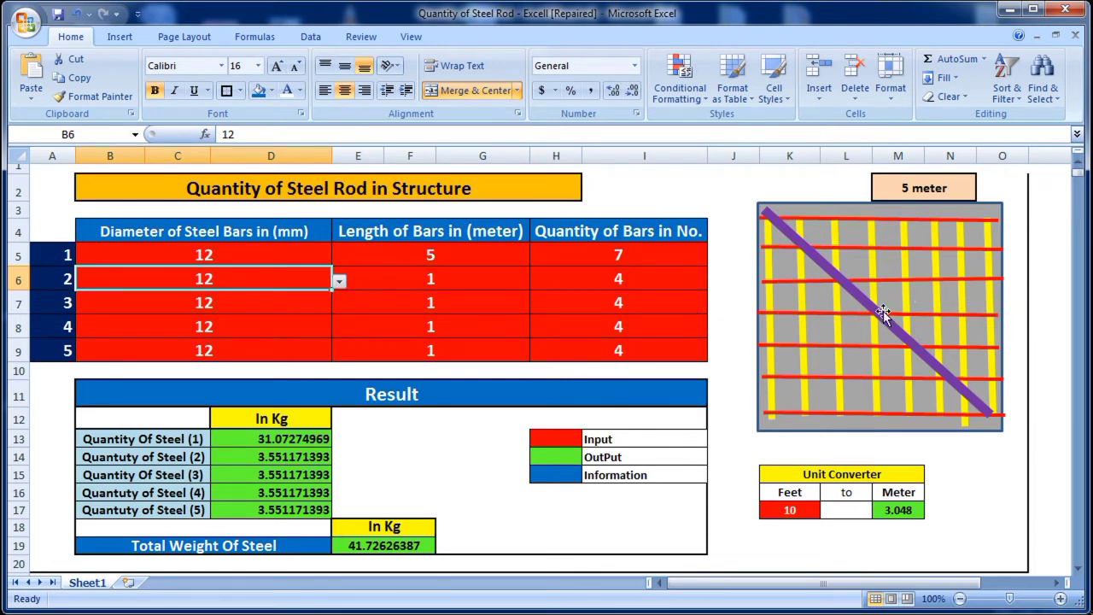
Give bar 2 a 16.0 mm diameter, an 8 m length and a quantity of 8.
{"action": "left_click", "coordinate": [339, 282]}
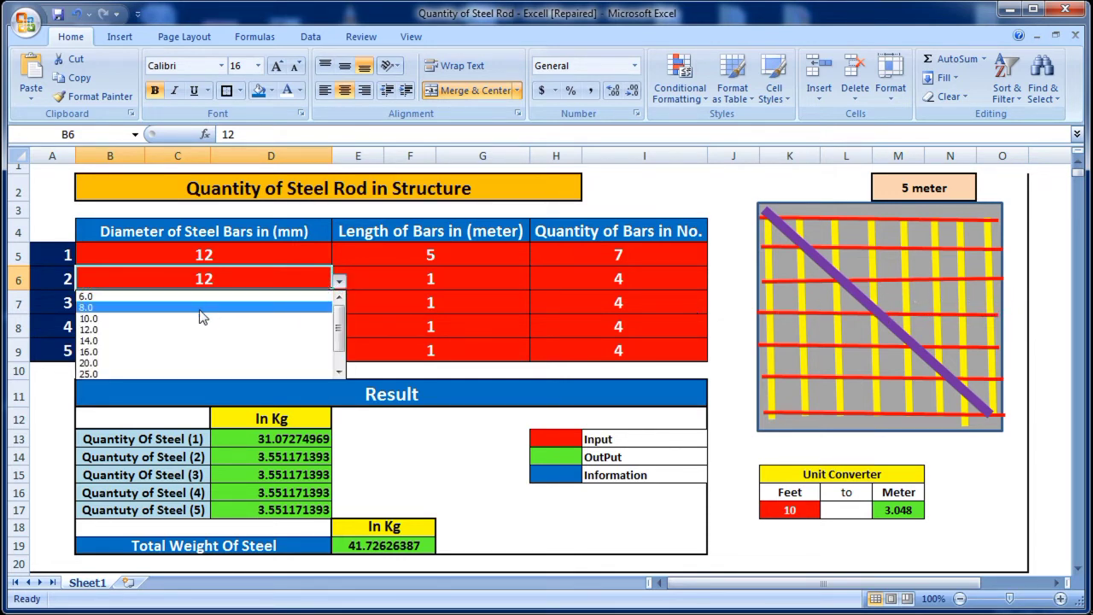
{"action": "left_click", "coordinate": [163, 351]}
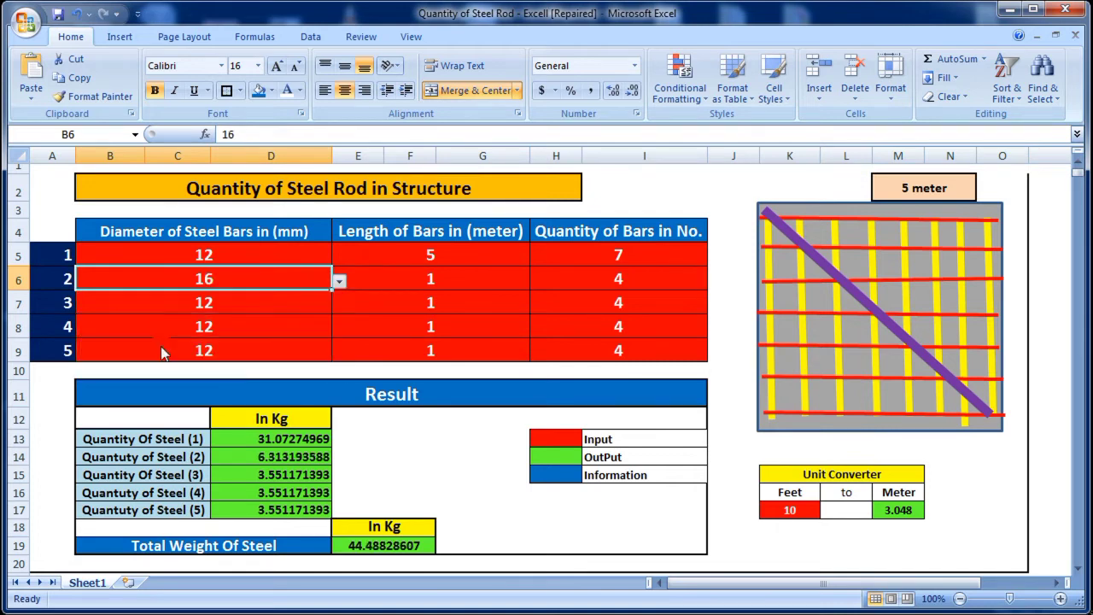
{"action": "left_click", "coordinate": [443, 285]}
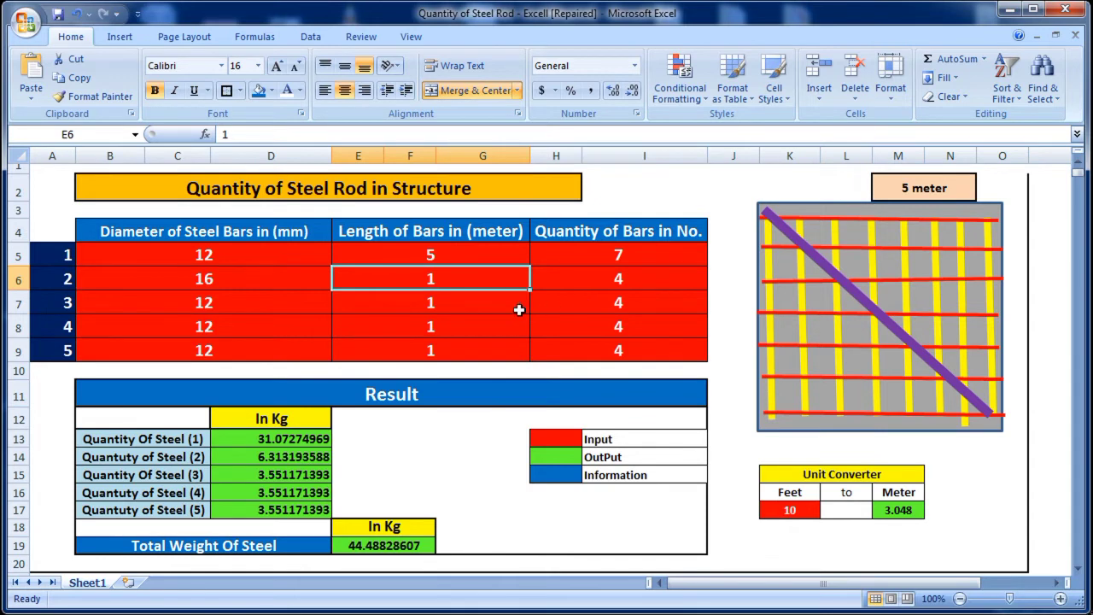
{"action": "type", "text": "8"}
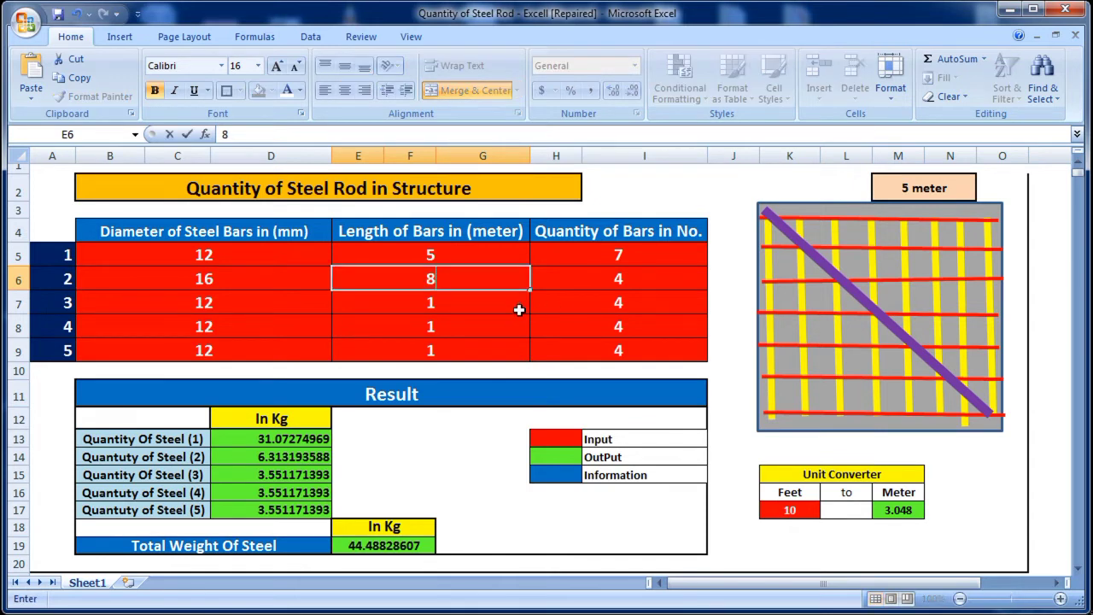
{"action": "left_click", "coordinate": [558, 280]}
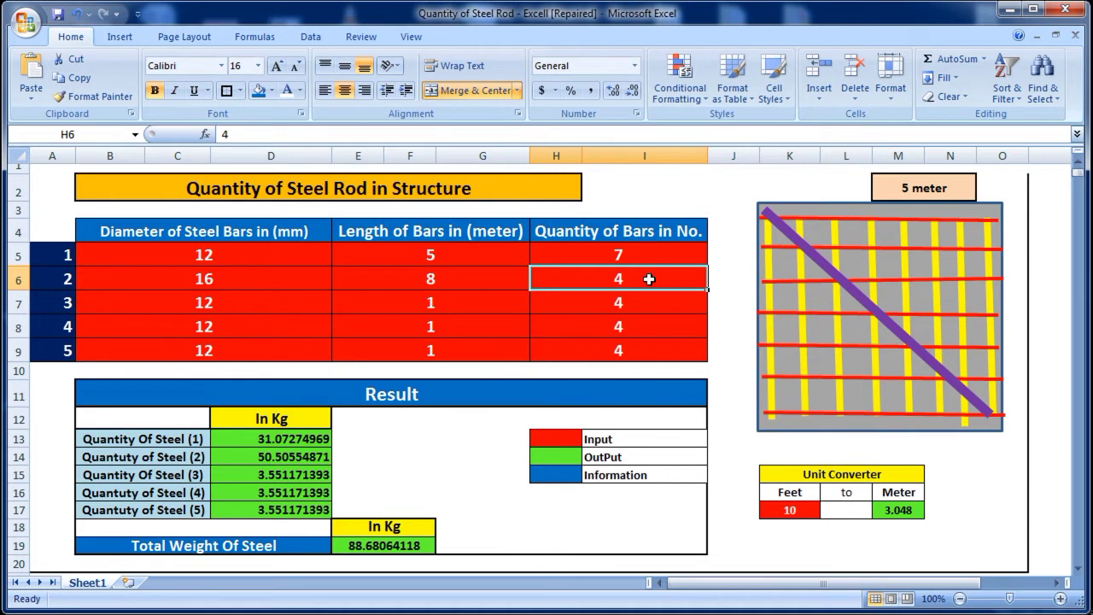
{"action": "type", "text": "8"}
{"action": "left_click", "coordinate": [287, 304]}
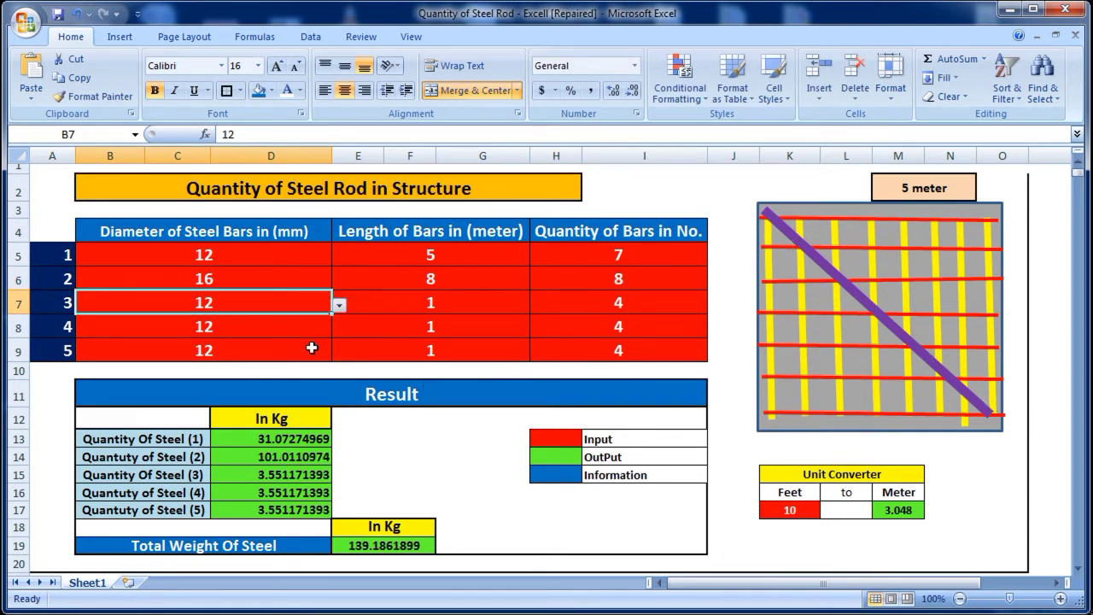
Pick 20.0 from B7's diameter list for bar 3 and enter 8 in its length E7.
{"action": "left_click", "coordinate": [341, 309]}
{"action": "left_click", "coordinate": [328, 307]}
{"action": "left_click", "coordinate": [339, 305]}
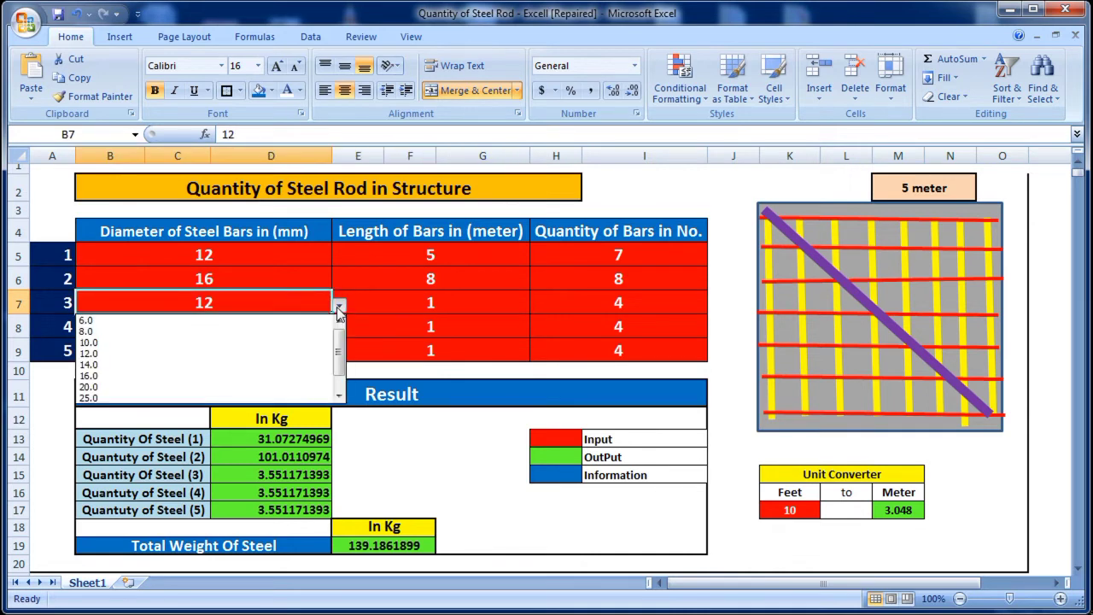
{"action": "left_click", "coordinate": [182, 387]}
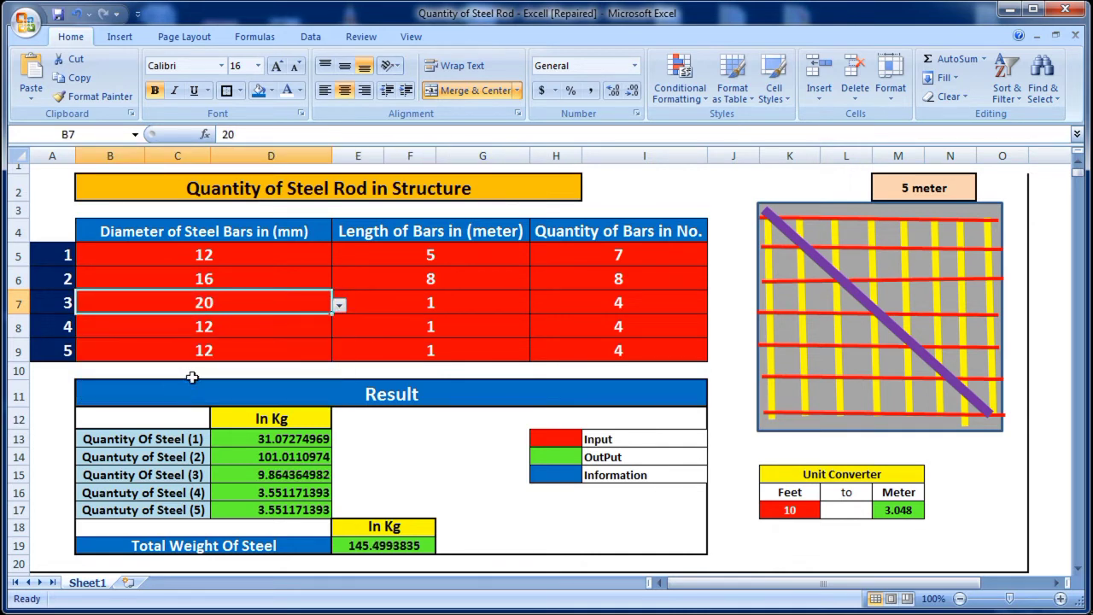
{"action": "left_click", "coordinate": [425, 306]}
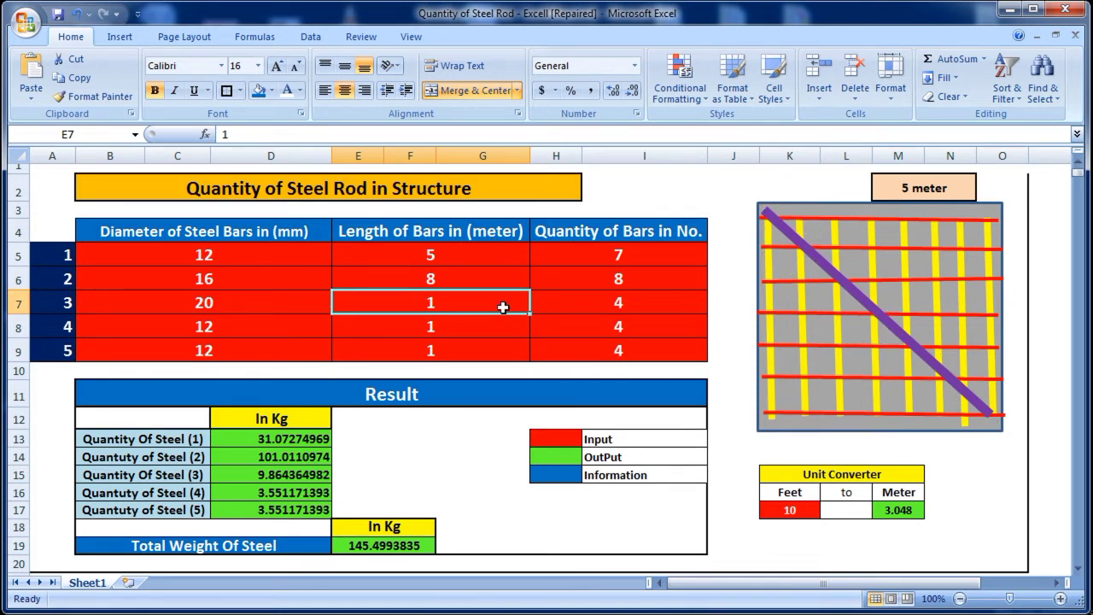
{"action": "type", "text": "8"}
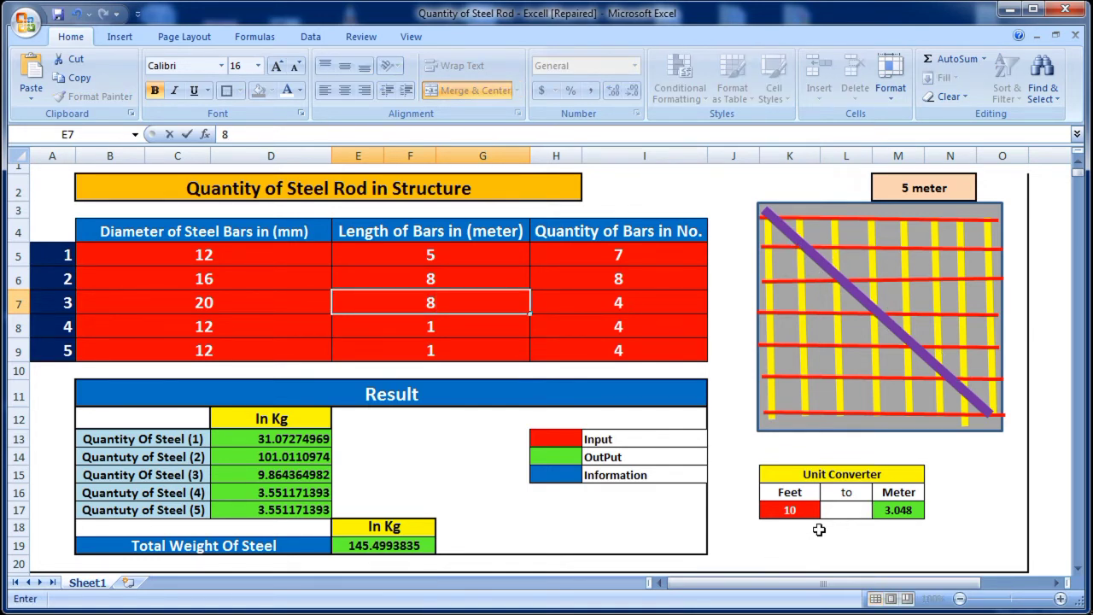
Enter 15 feet in K17, giving 4.572 m via M17's =K17/3.28084 formula.
{"action": "left_click", "coordinate": [787, 515]}
{"action": "type", "text": "1"}
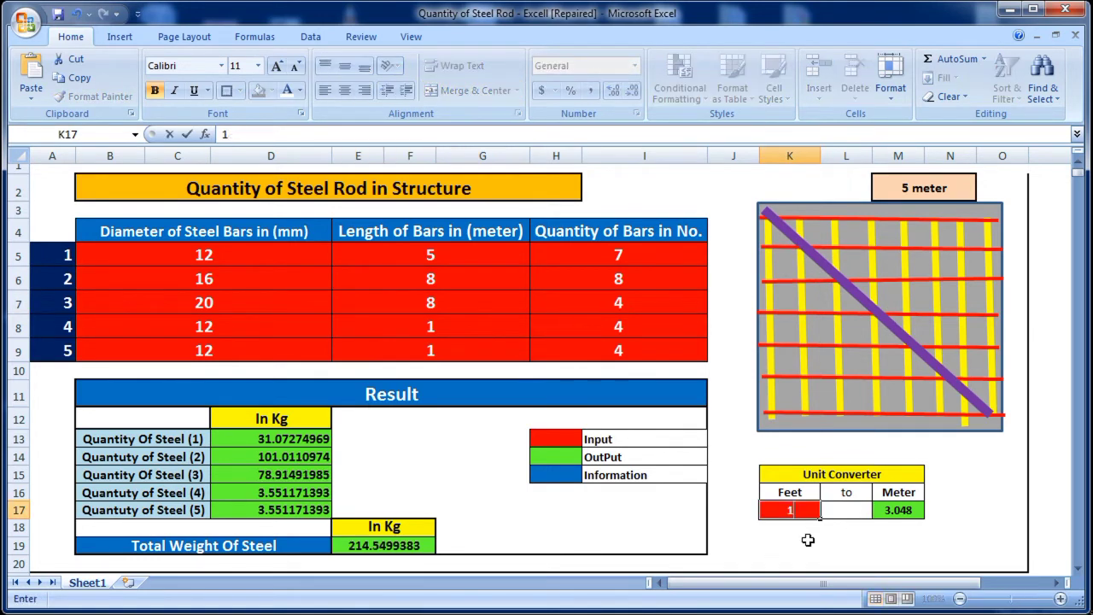
{"action": "type", "text": "5"}
{"action": "left_click", "coordinate": [847, 523]}
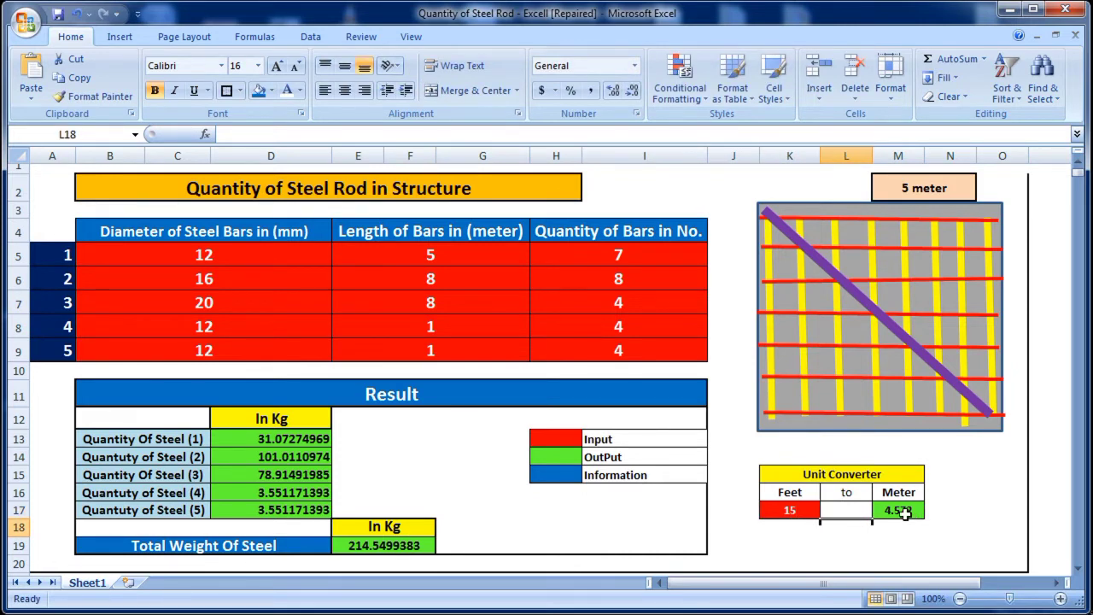
{"action": "left_click", "coordinate": [901, 512]}
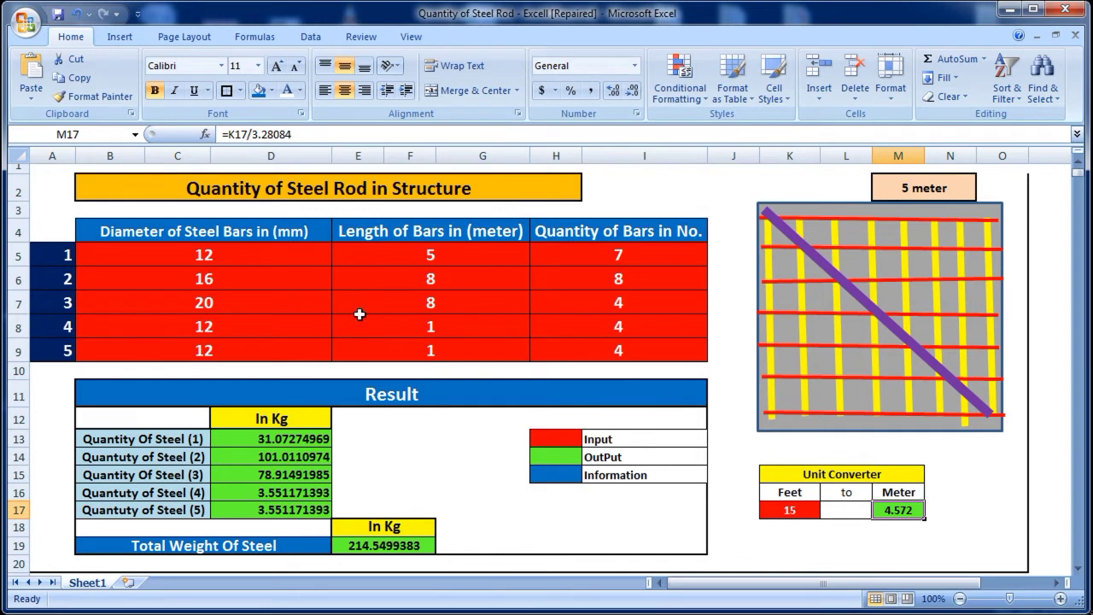
{"action": "left_click", "coordinate": [453, 311]}
Set bar 3's length to 4.572 m and its quantity to 1.
{"action": "type", "text": "4.572"}
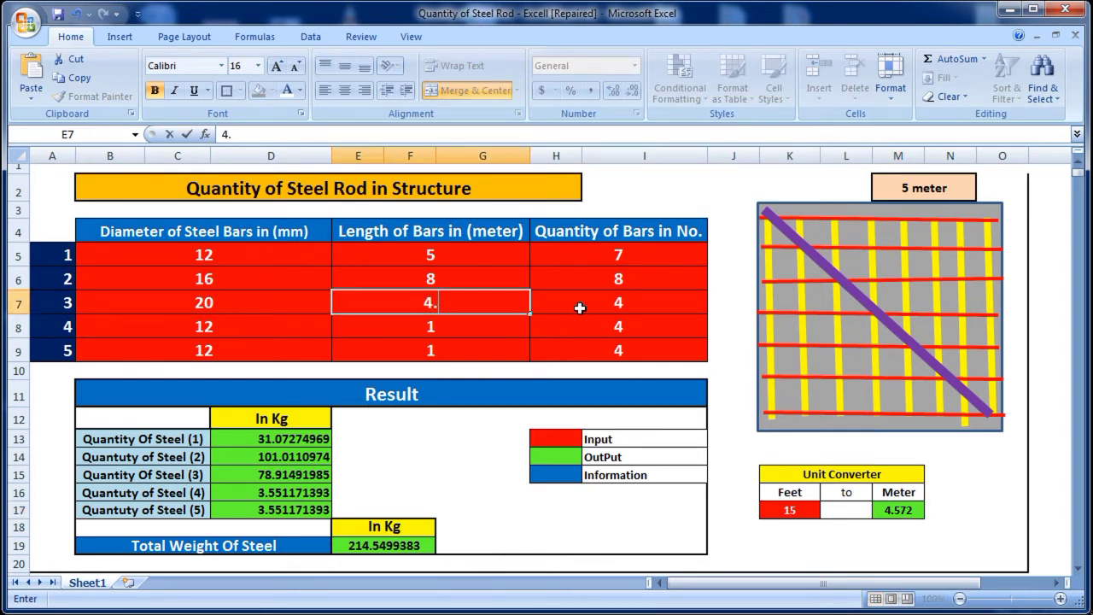
{"action": "left_click", "coordinate": [622, 300]}
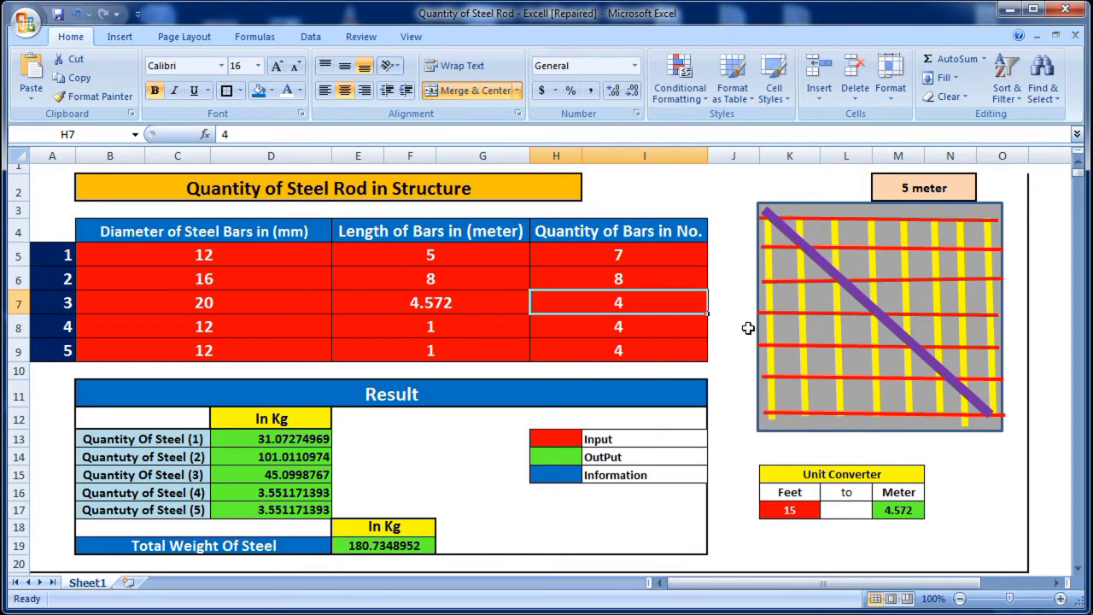
{"action": "type", "text": "1"}
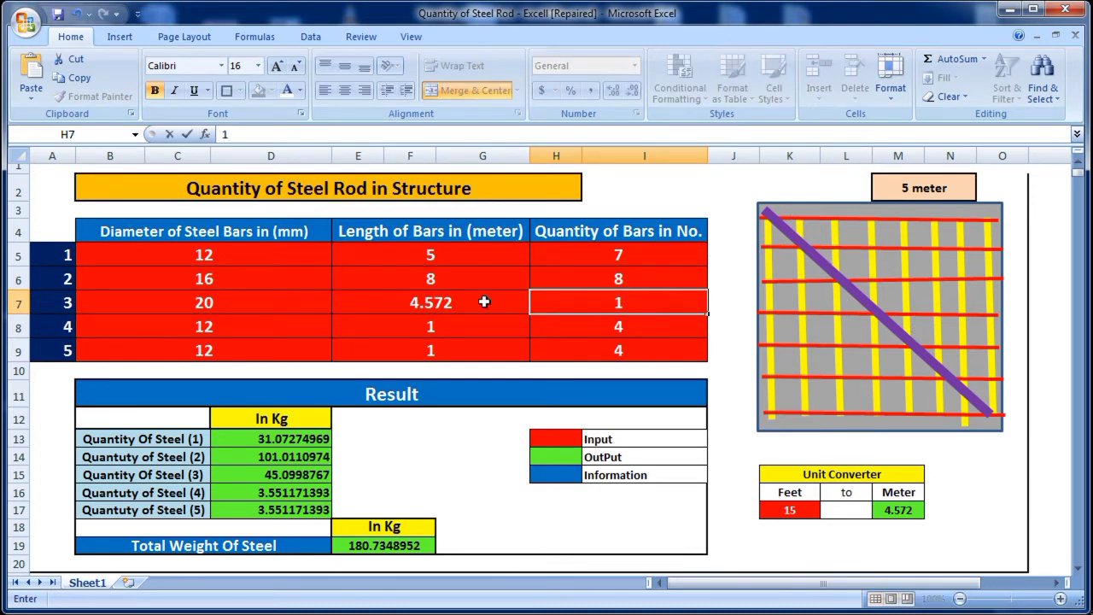
{"action": "left_click", "coordinate": [283, 325]}
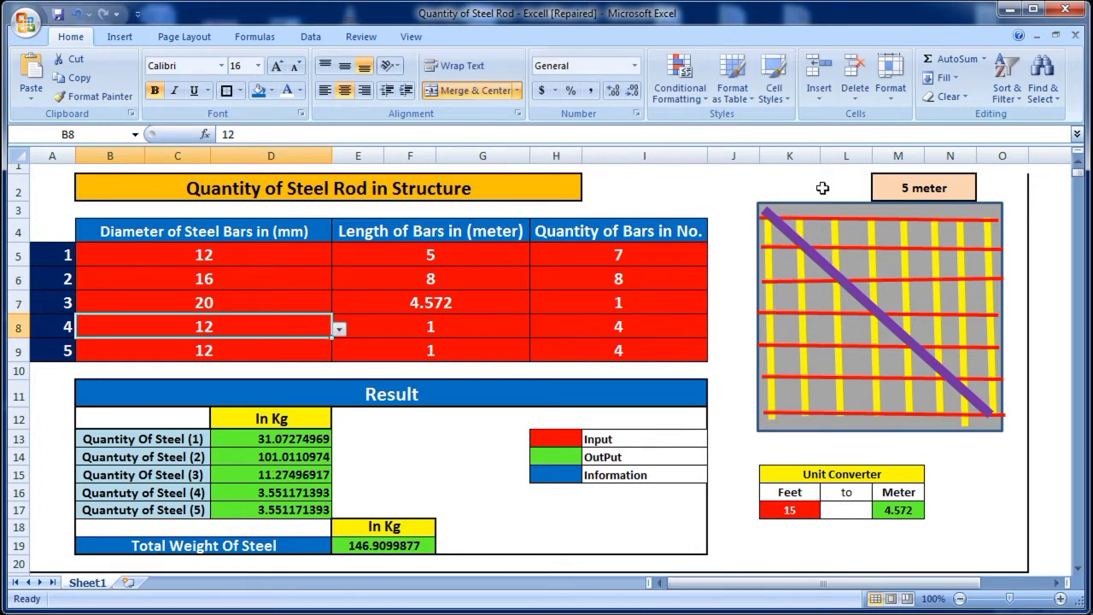
Enter 0 for the length and quantity of bars 4 and 5 (E8, H8, E9, H9).
{"action": "left_click", "coordinate": [475, 322]}
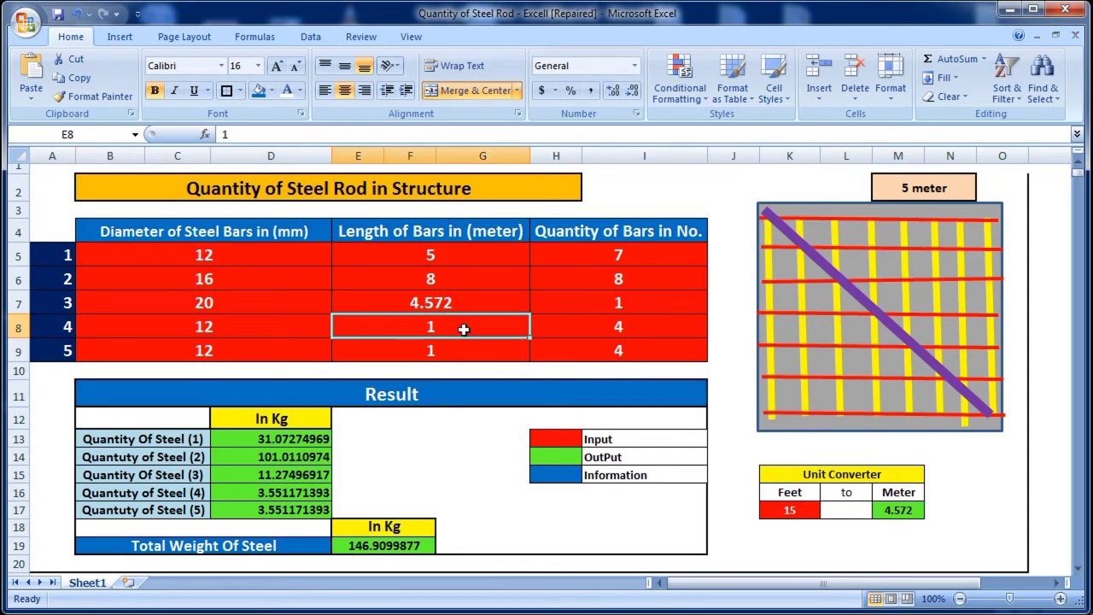
{"action": "type", "text": "0"}
{"action": "left_click", "coordinate": [606, 328]}
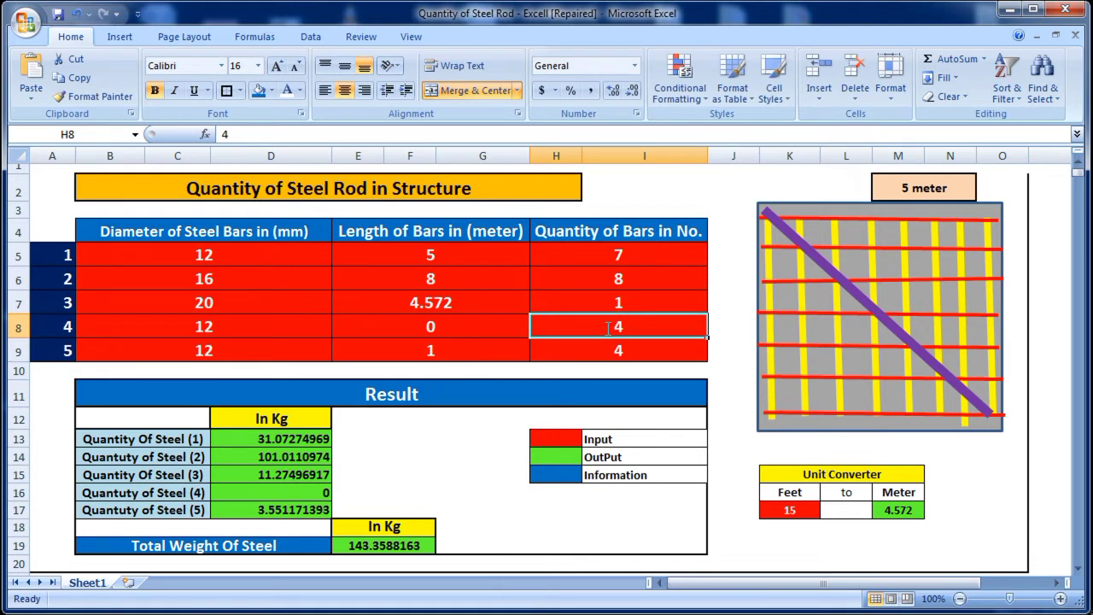
{"action": "type", "text": "0"}
{"action": "left_click", "coordinate": [466, 347]}
{"action": "type", "text": "0"}
{"action": "left_click", "coordinate": [608, 345]}
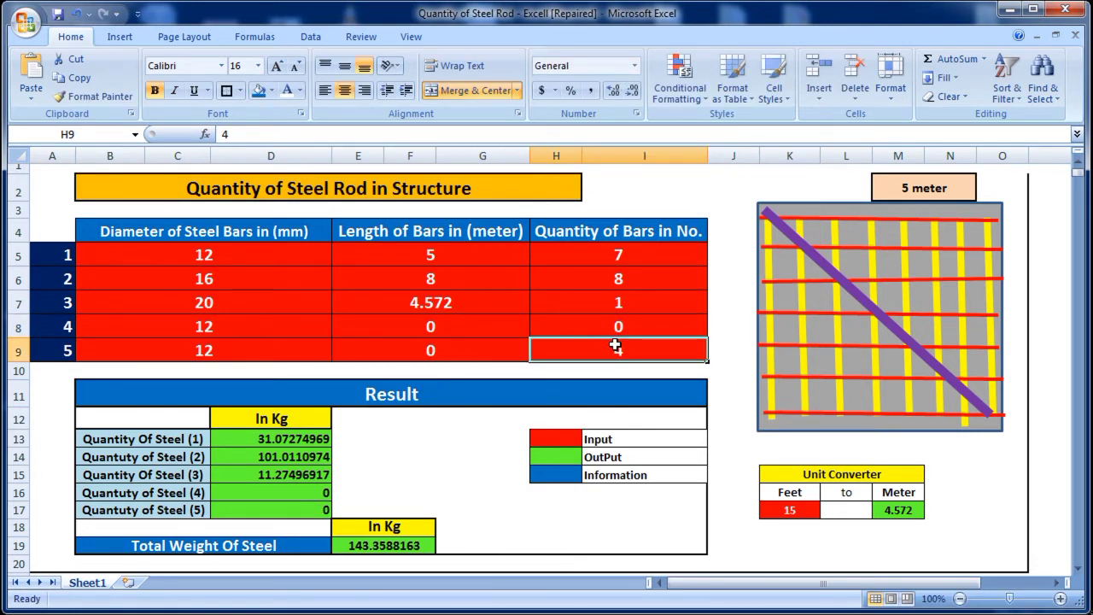
{"action": "type", "text": "0"}
{"action": "left_click", "coordinate": [715, 348]}
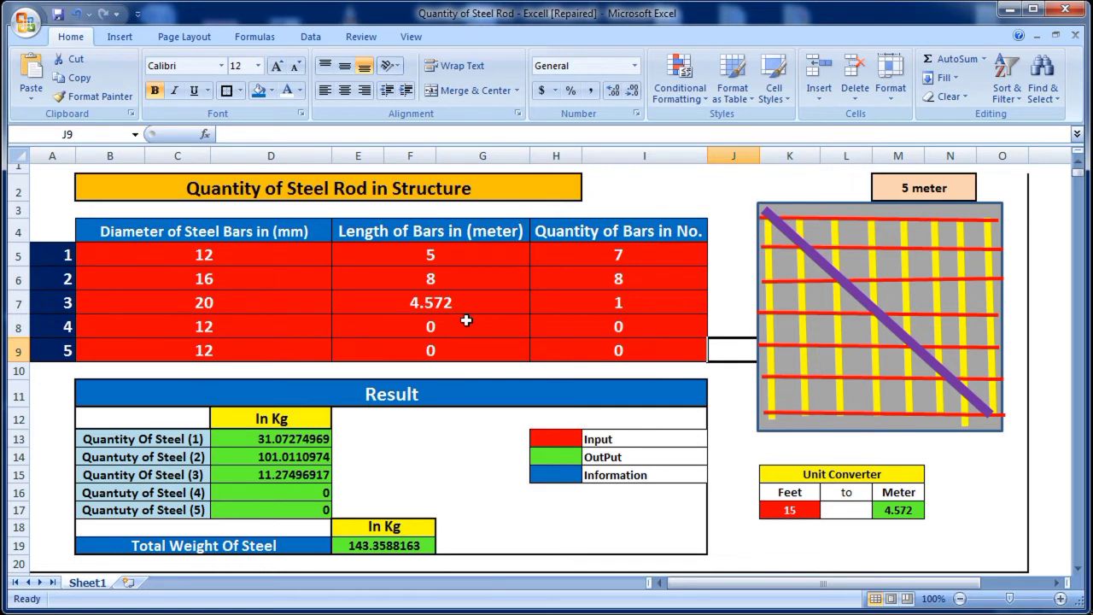
{"action": "scroll", "coordinate": [424, 376], "scroll_direction": "down", "scroll_amount": 2}
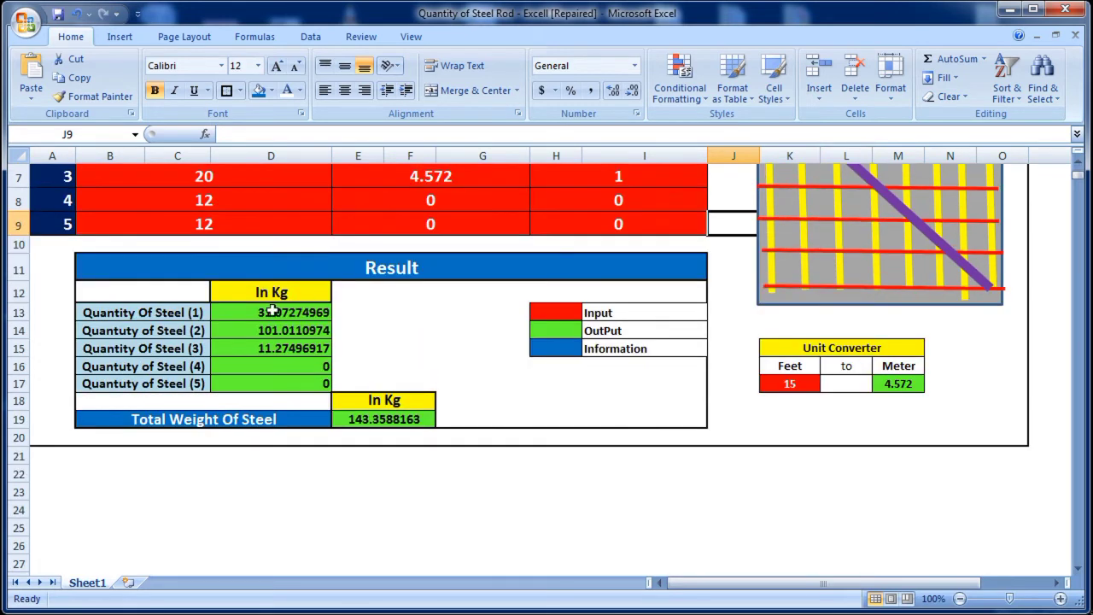
{"action": "scroll", "coordinate": [219, 345], "scroll_direction": "up", "scroll_amount": 1}
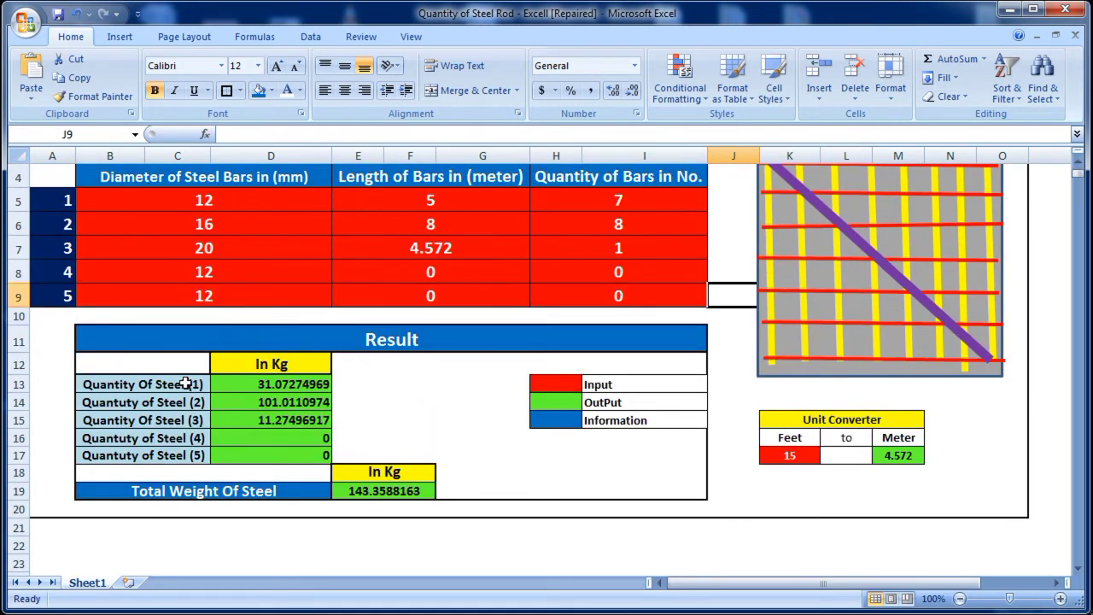
{"action": "left_click", "coordinate": [244, 389]}
{"action": "scroll", "coordinate": [295, 390], "scroll_direction": "up", "scroll_amount": 1}
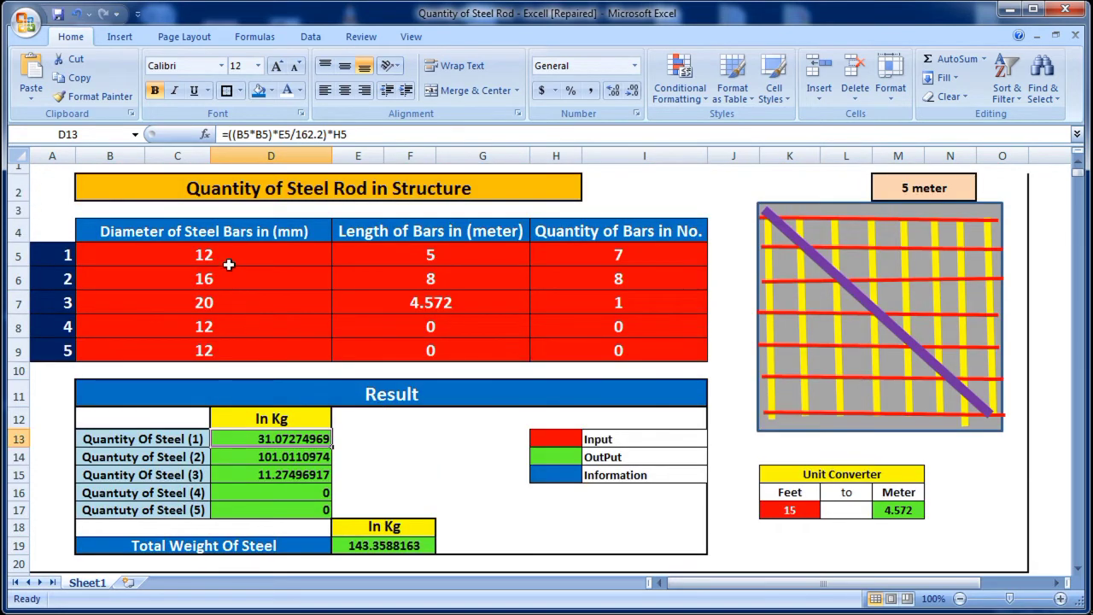
{"action": "left_click", "coordinate": [601, 261]}
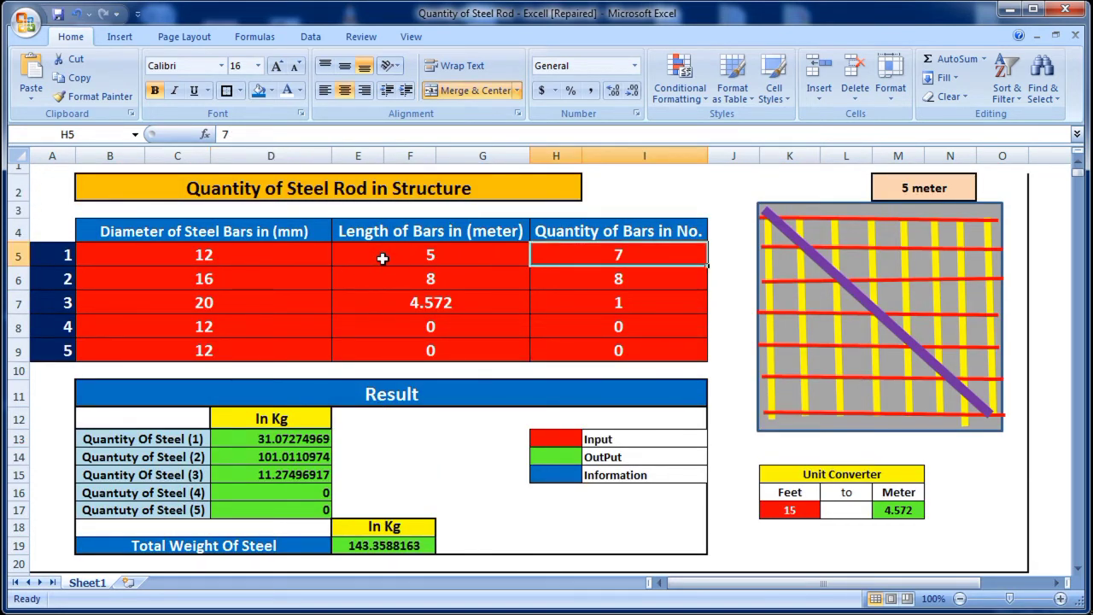
{"action": "left_click", "coordinate": [68, 254]}
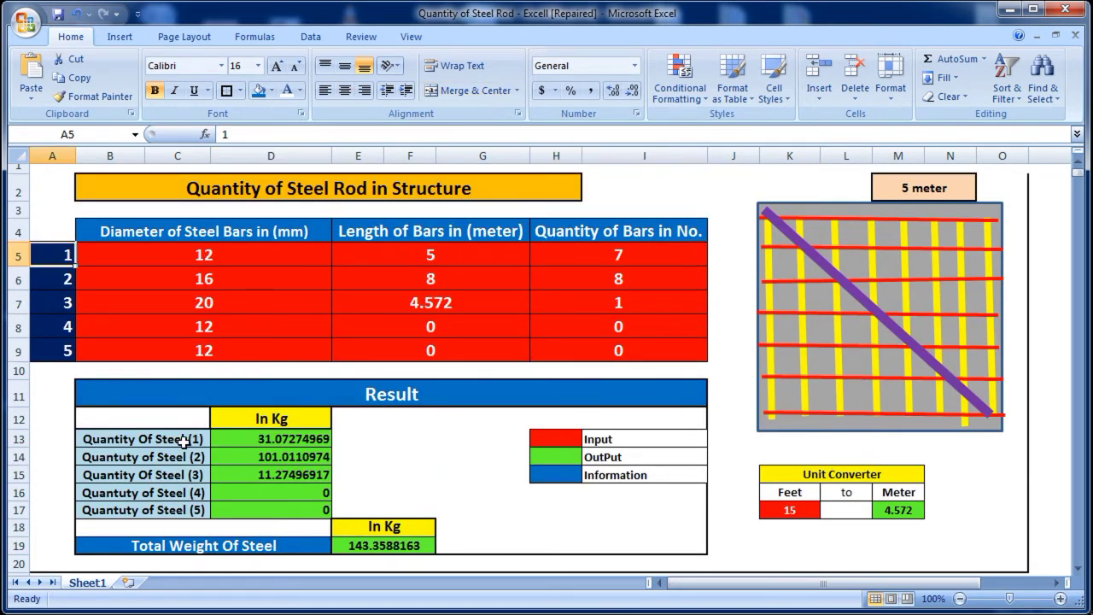
{"action": "left_click", "coordinate": [249, 441]}
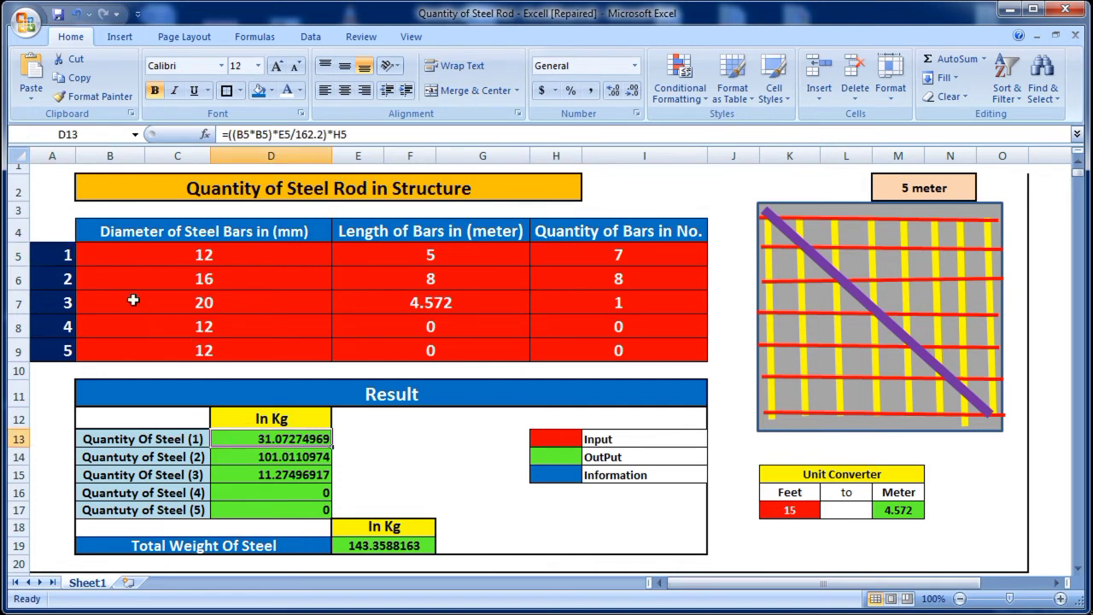
{"action": "left_click", "coordinate": [56, 278]}
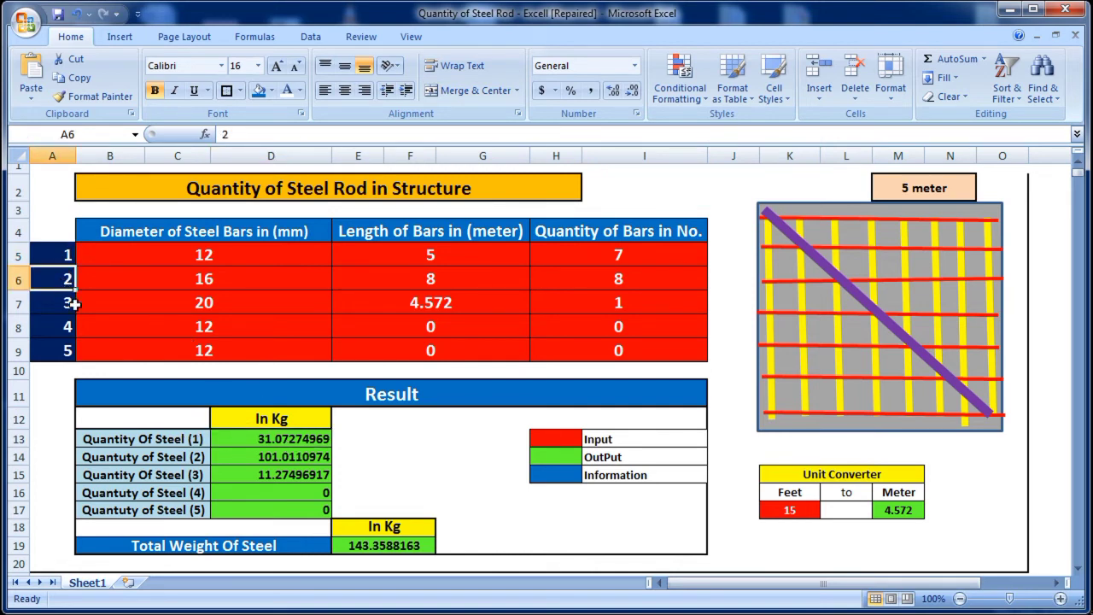
{"action": "left_click", "coordinate": [289, 459]}
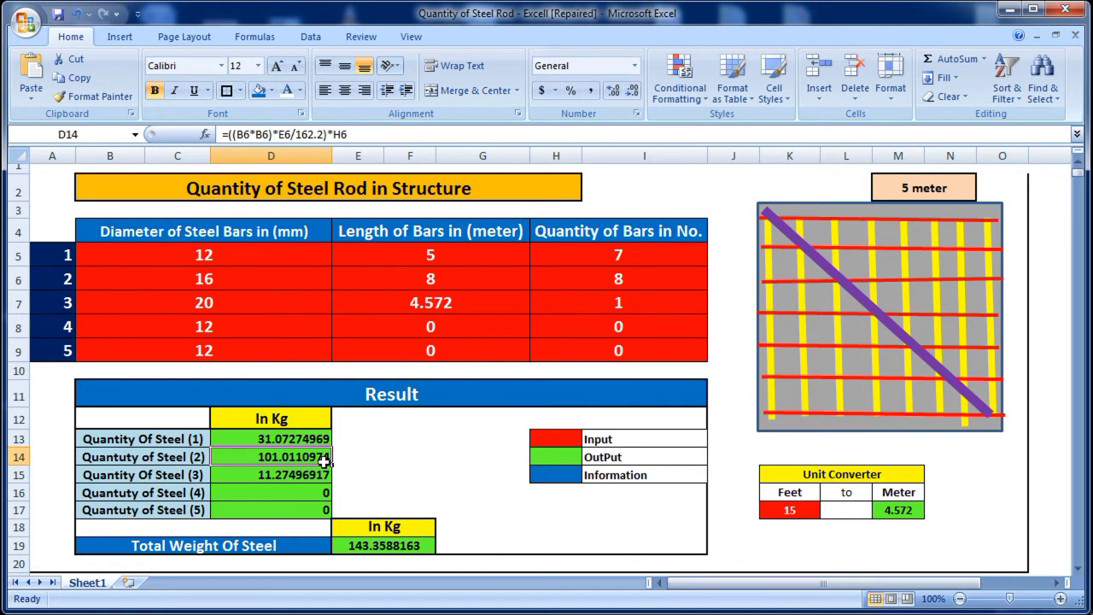
{"action": "left_click", "coordinate": [174, 475]}
{"action": "left_click", "coordinate": [266, 474]}
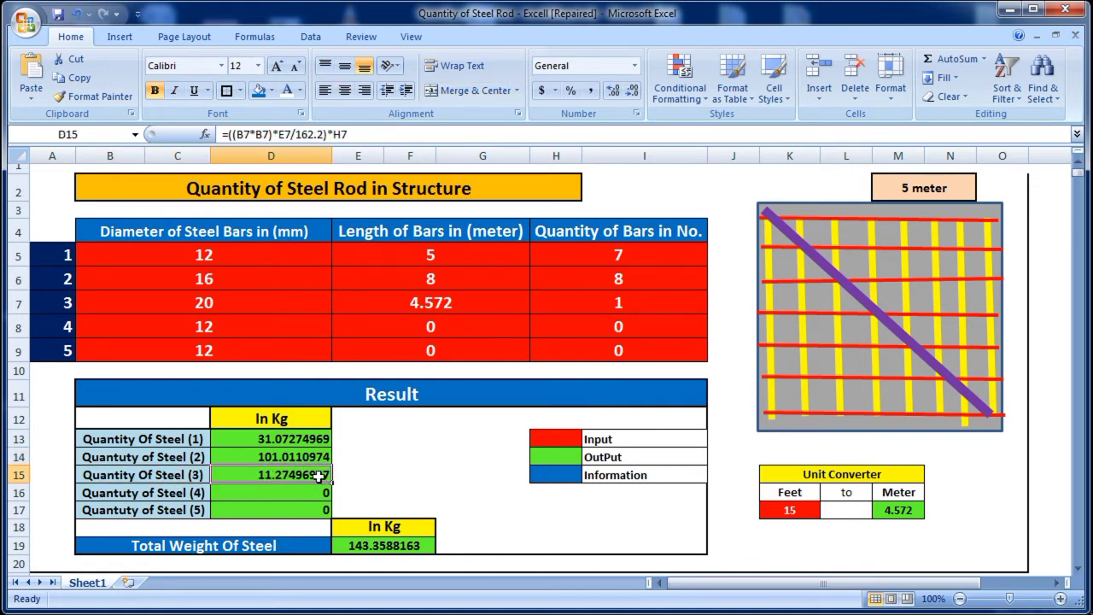
{"action": "left_click", "coordinate": [295, 493]}
{"action": "left_click", "coordinate": [299, 514]}
{"action": "left_click", "coordinate": [409, 461]}
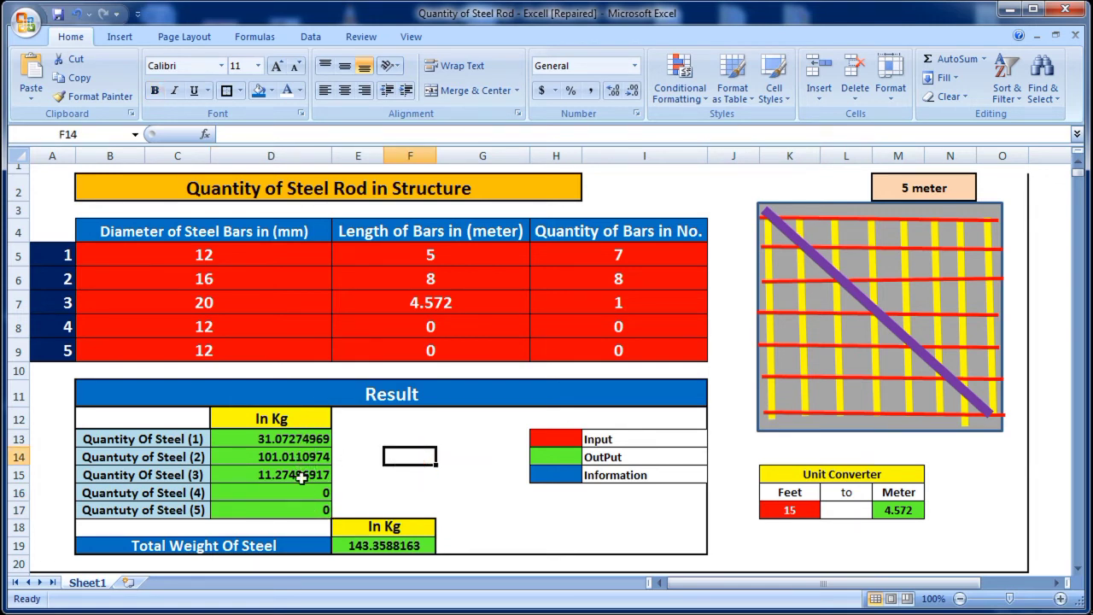
{"action": "left_click", "coordinate": [384, 547]}
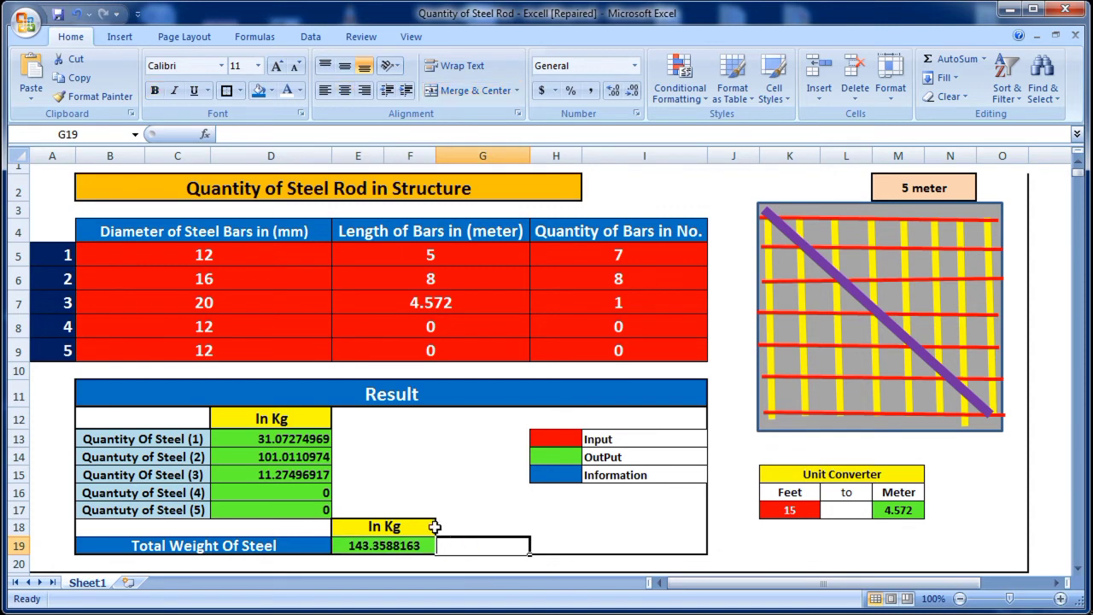
{"action": "left_click", "coordinate": [611, 439]}
{"action": "left_click", "coordinate": [560, 435]}
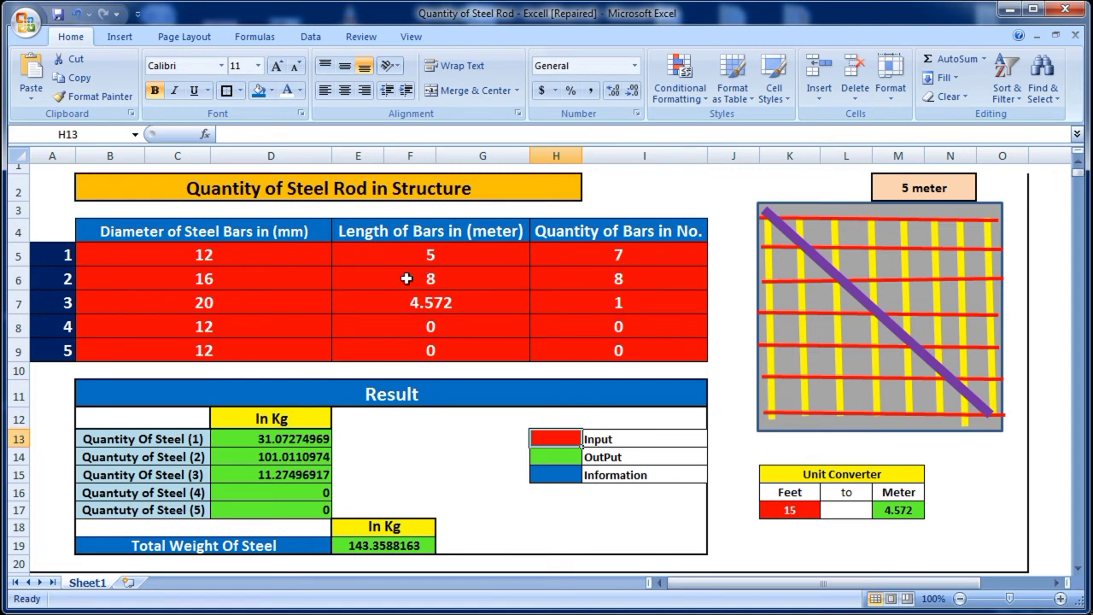
{"action": "left_click", "coordinate": [559, 457]}
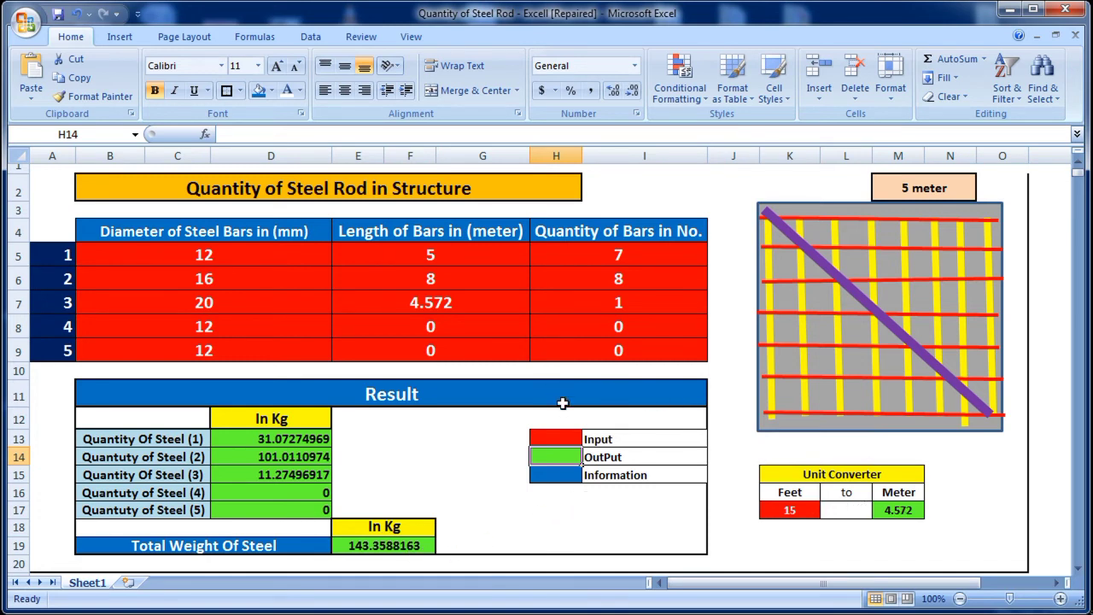
{"action": "left_click", "coordinate": [458, 386]}
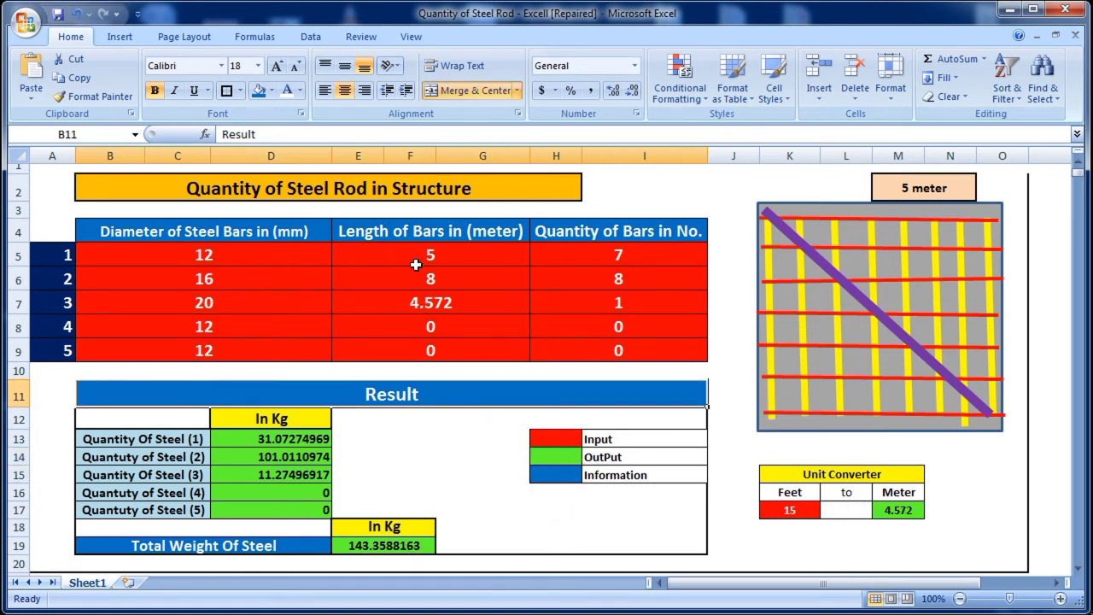
{"action": "left_click", "coordinate": [407, 231]}
{"action": "left_click", "coordinate": [286, 232]}
{"action": "left_click", "coordinate": [393, 231]}
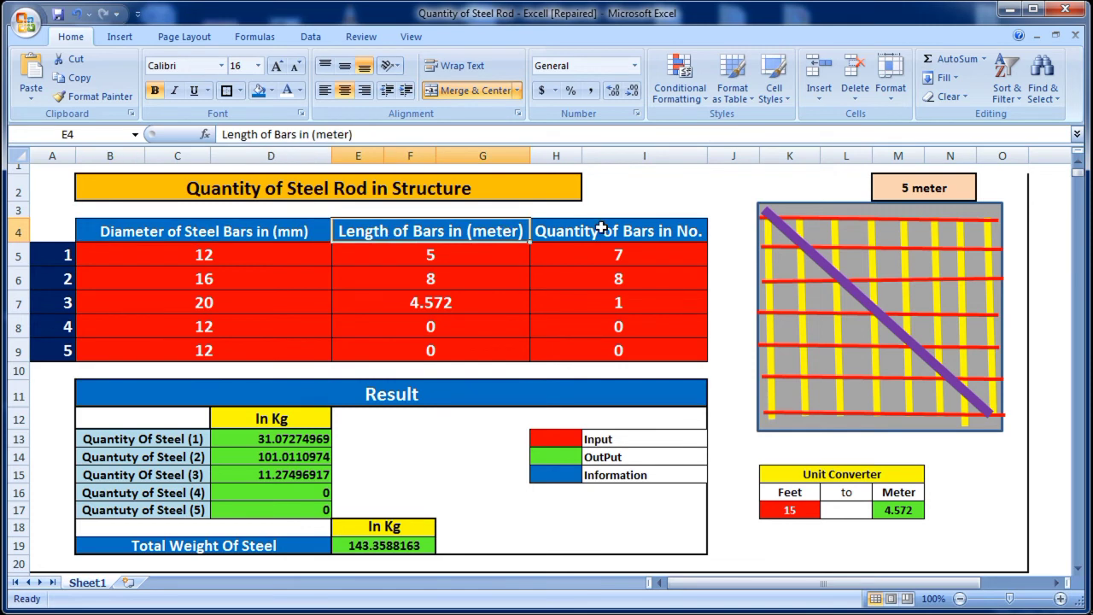
{"action": "left_click", "coordinate": [602, 229]}
{"action": "left_click", "coordinate": [483, 442]}
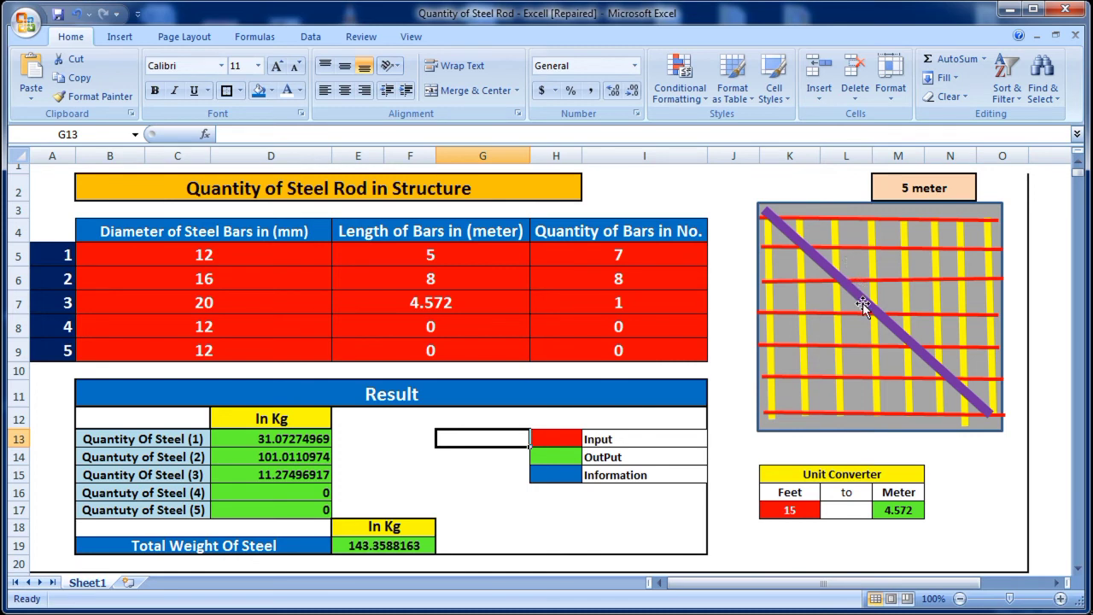
{"action": "left_click", "coordinate": [733, 265]}
{"action": "left_click", "coordinate": [736, 298]}
{"action": "left_click_drag", "start_coordinate": [288, 255], "coordinate": [285, 345]}
{"action": "left_click", "coordinate": [290, 357]}
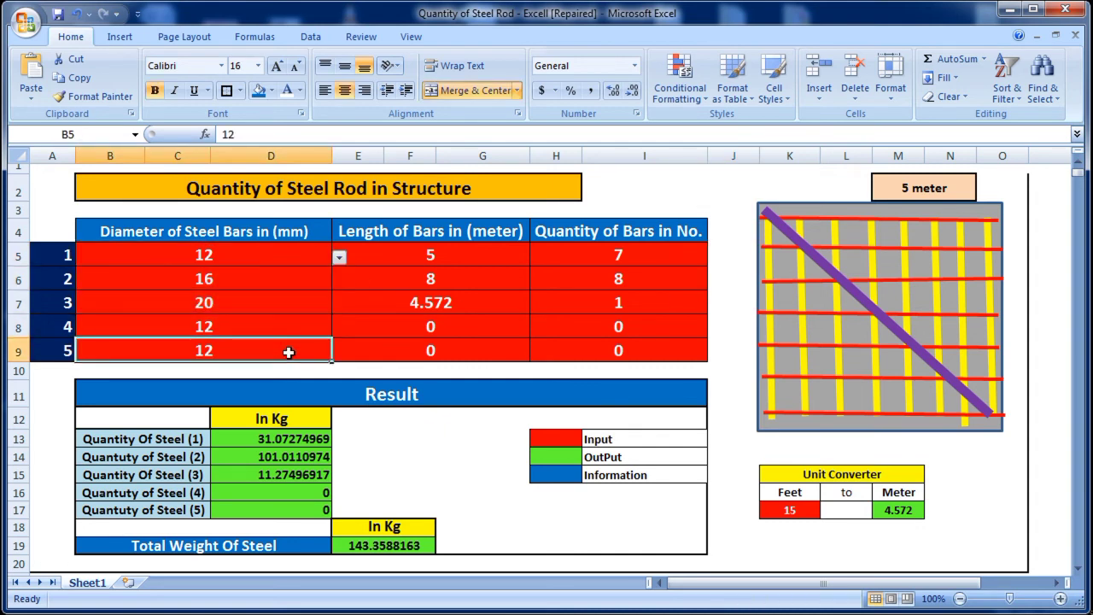
{"action": "left_click", "coordinate": [436, 236]}
{"action": "left_click", "coordinate": [603, 229]}
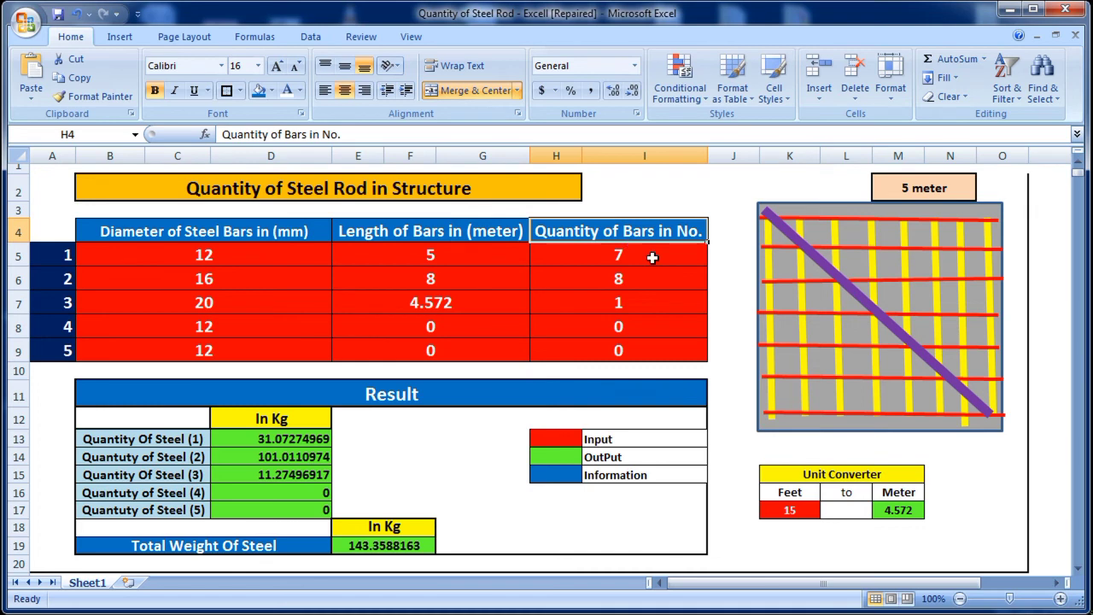
{"action": "left_click", "coordinate": [737, 333]}
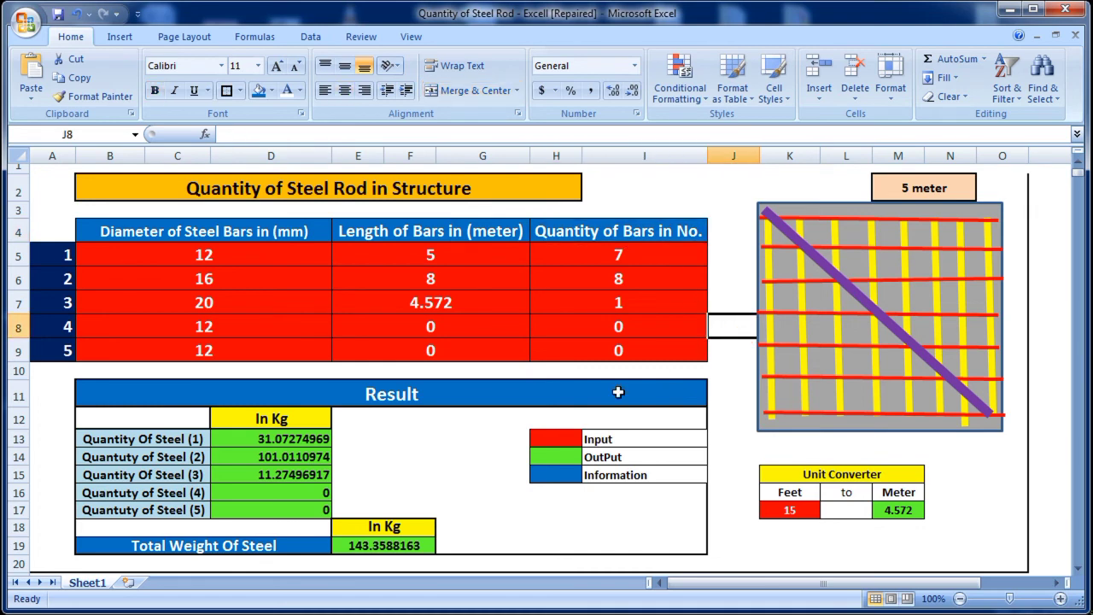
{"action": "left_click", "coordinate": [258, 439]}
{"action": "left_click", "coordinate": [261, 459]}
{"action": "left_click", "coordinate": [263, 475]}
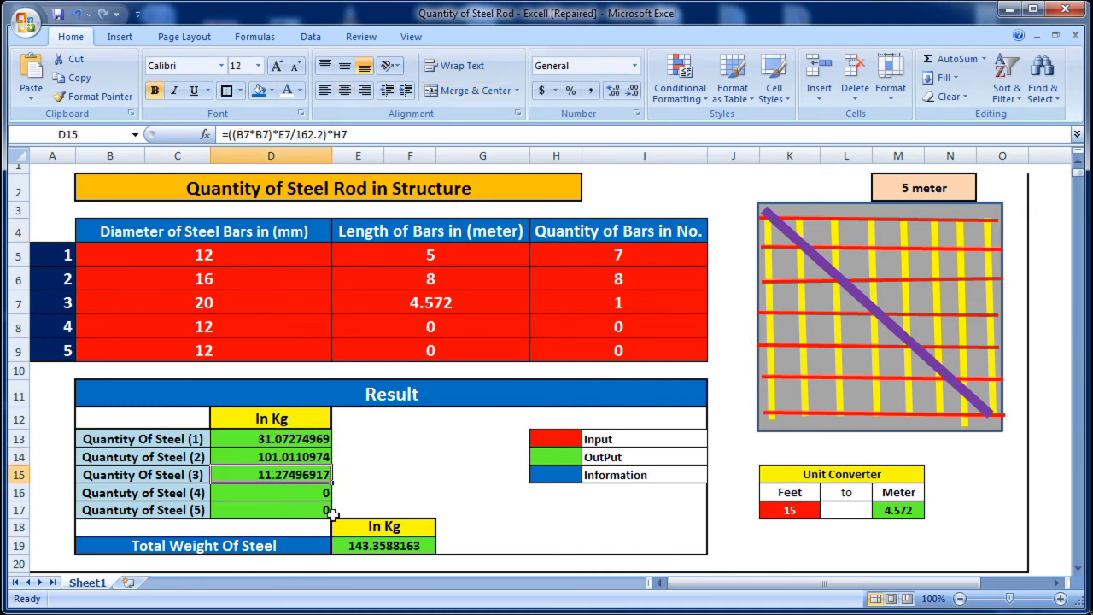
{"action": "left_click", "coordinate": [360, 547]}
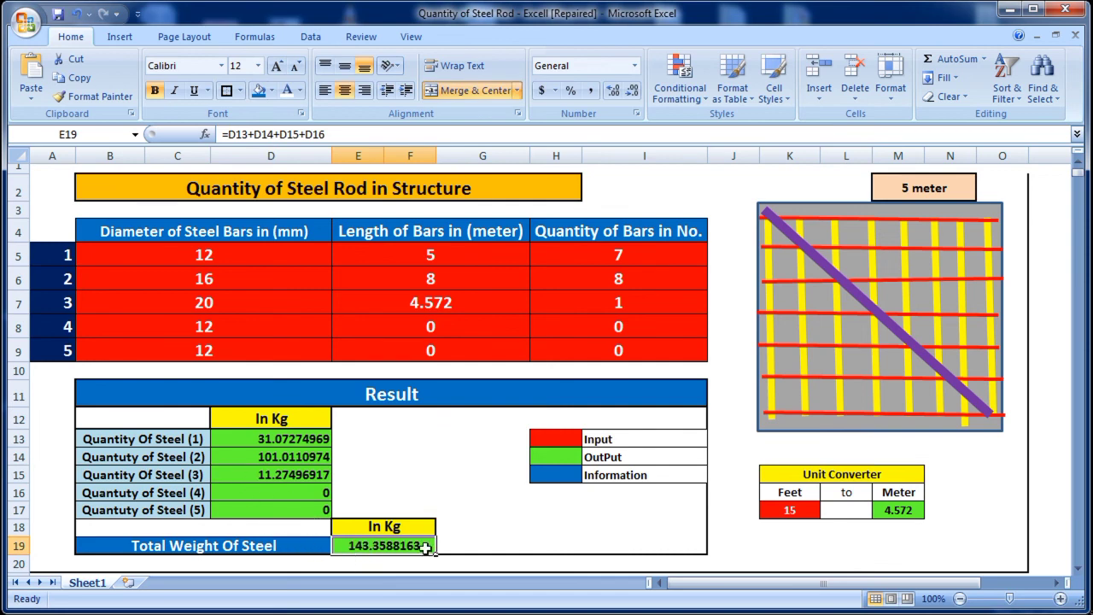
{"action": "left_click", "coordinate": [505, 543]}
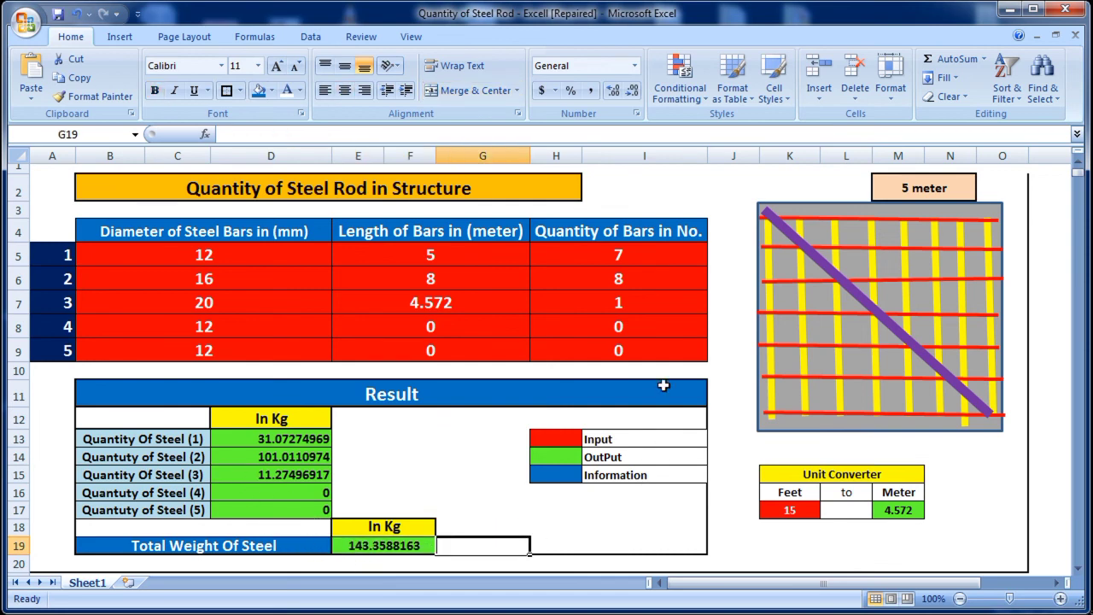
{"action": "left_click", "coordinate": [431, 460]}
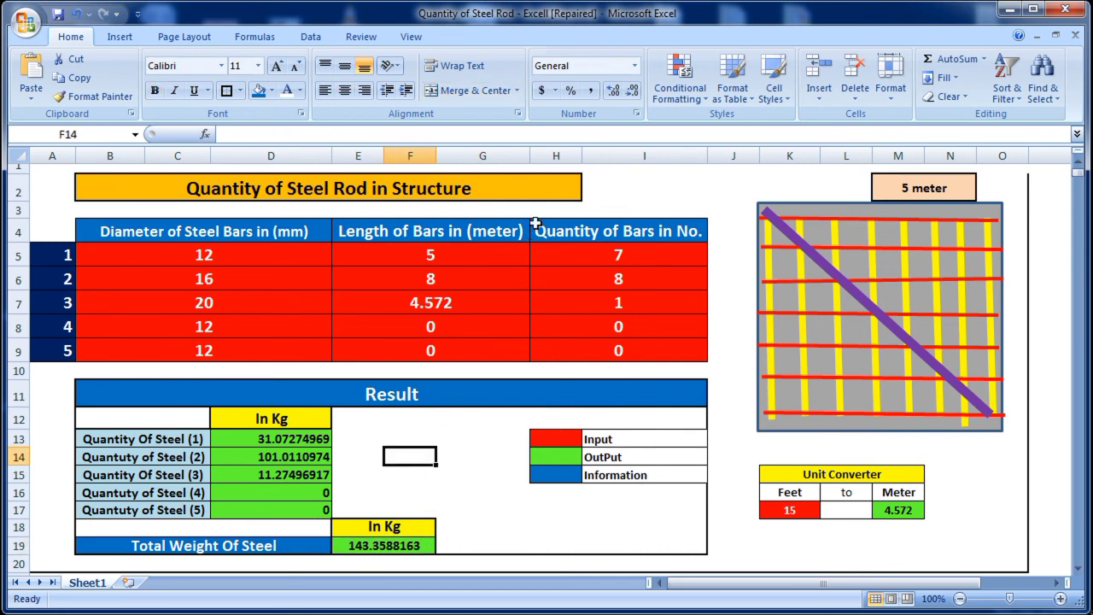